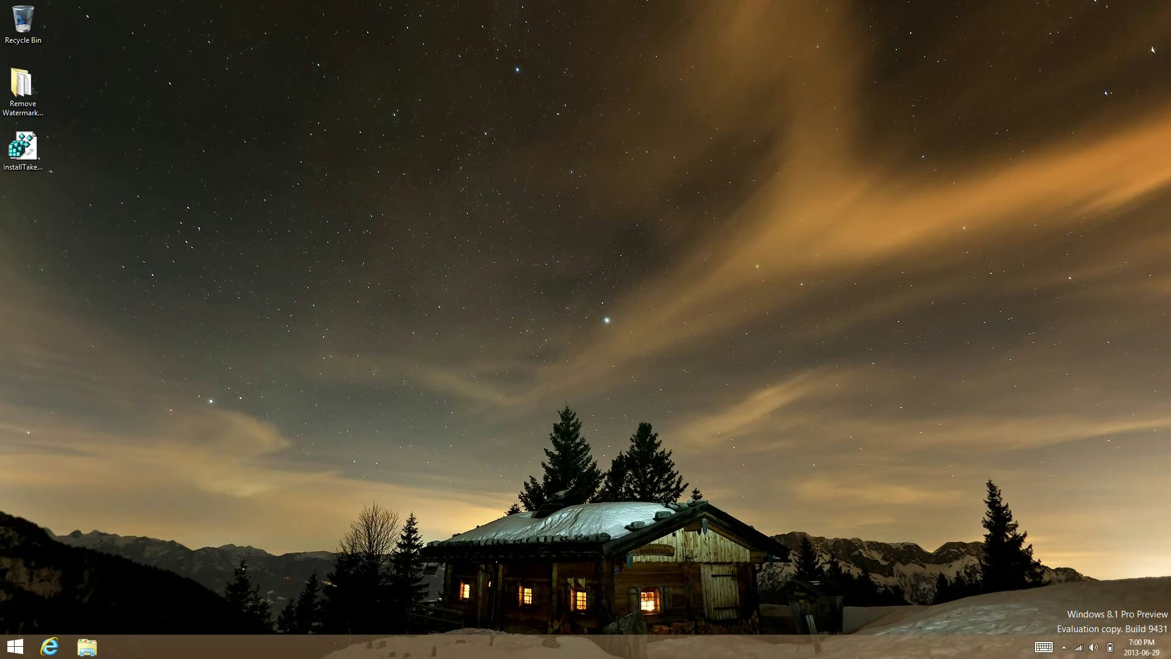
Step: Merge InstallTakeOwnership.reg from the desktop into the registry
{"action": "left_click", "coordinate": [23, 148]}
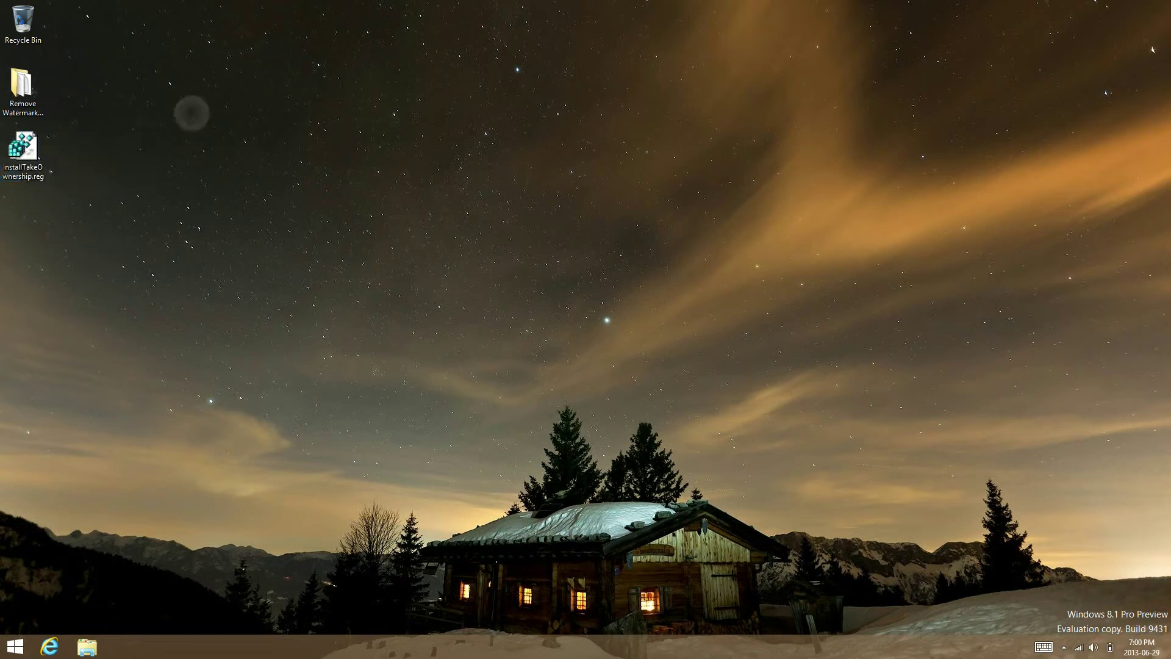
{"action": "left_click", "coordinate": [22, 85]}
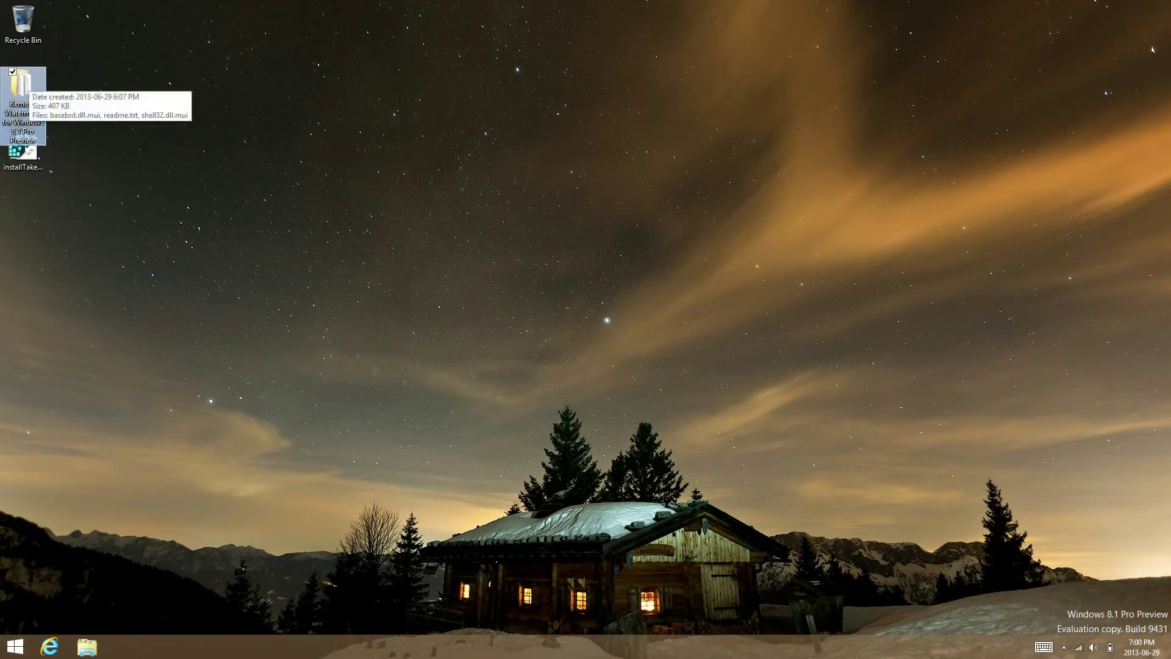
{"action": "double_click", "coordinate": [27, 83]}
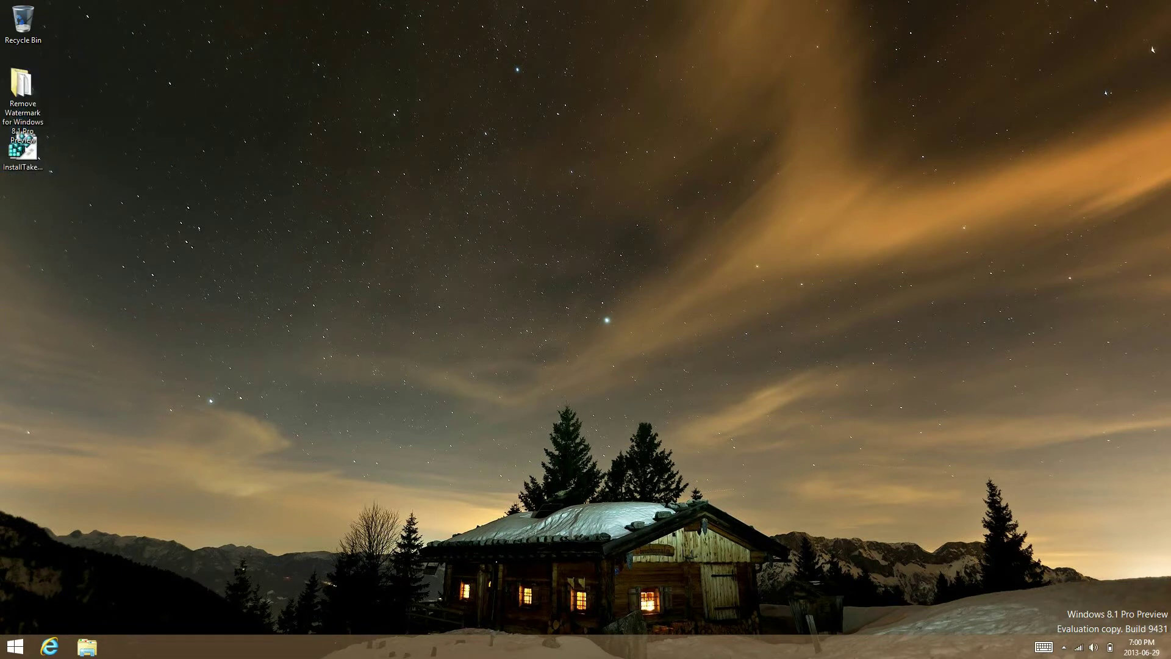
{"action": "left_click", "coordinate": [23, 152]}
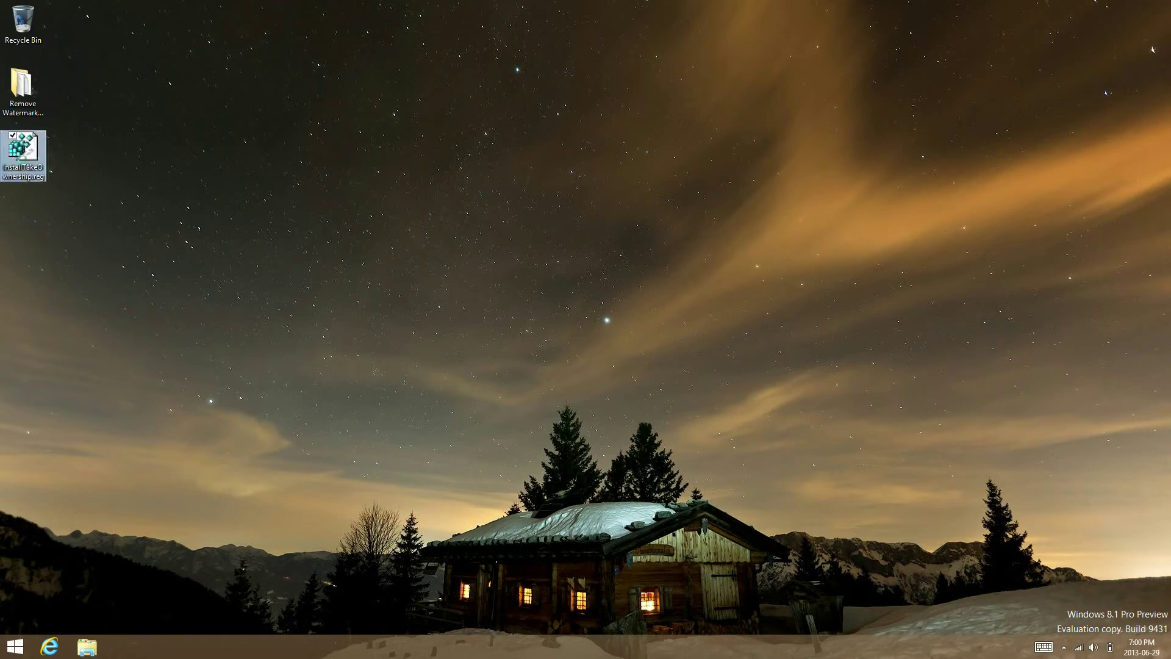
{"action": "double_click", "coordinate": [24, 156]}
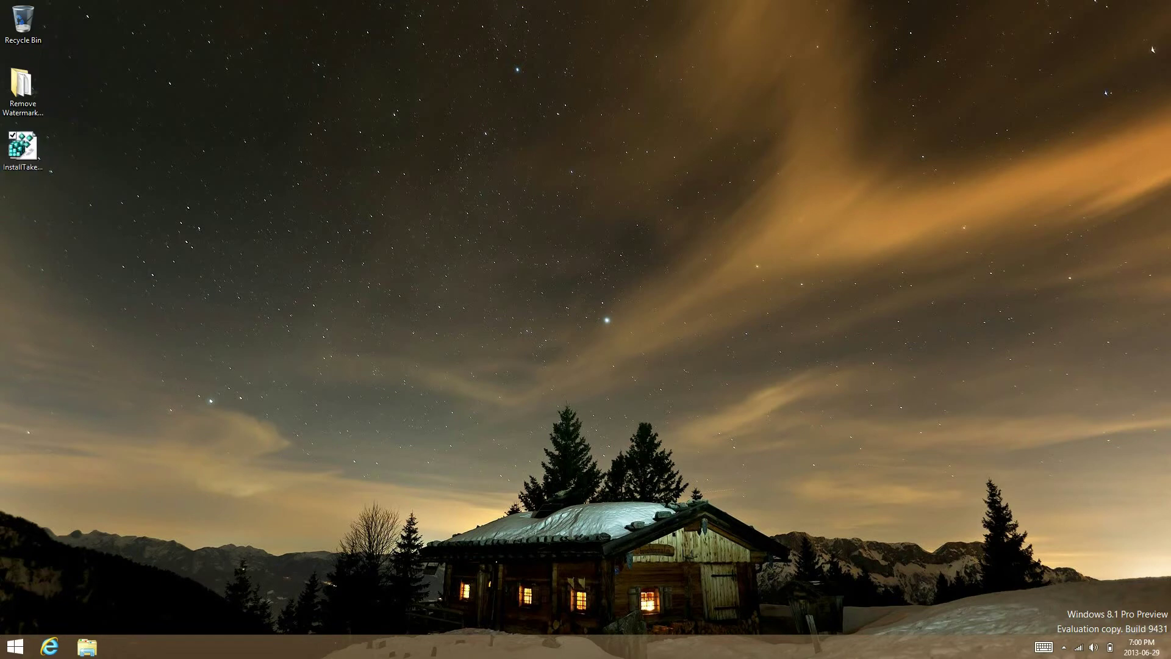
{"action": "key", "text": "Return"}
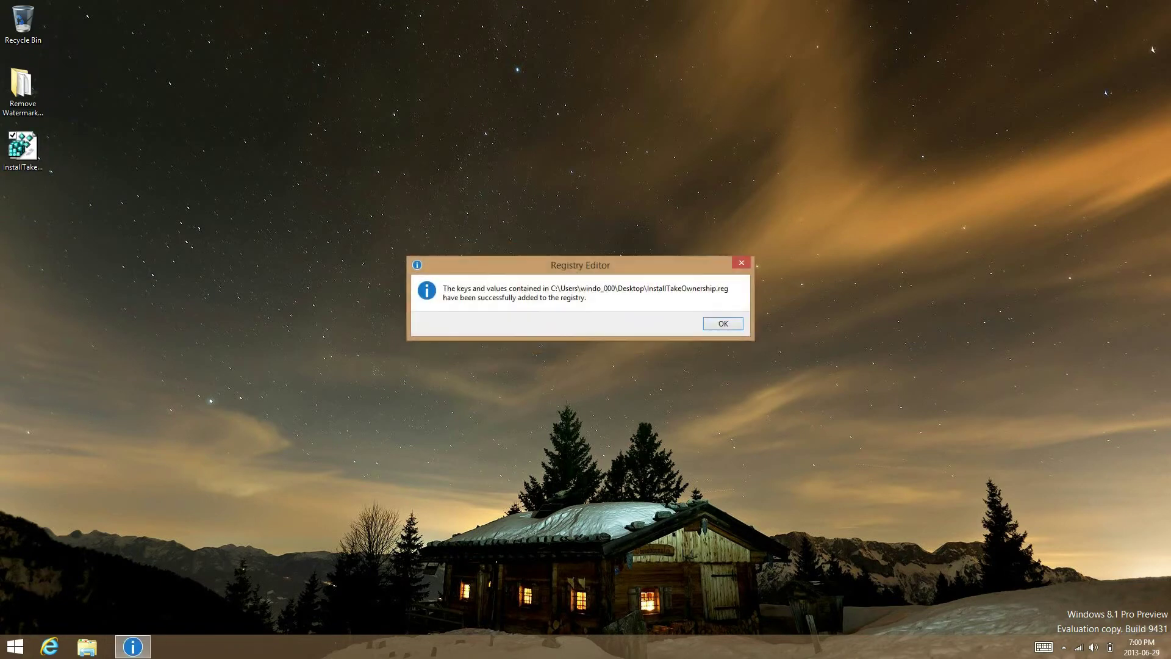
{"action": "key", "text": "Return"}
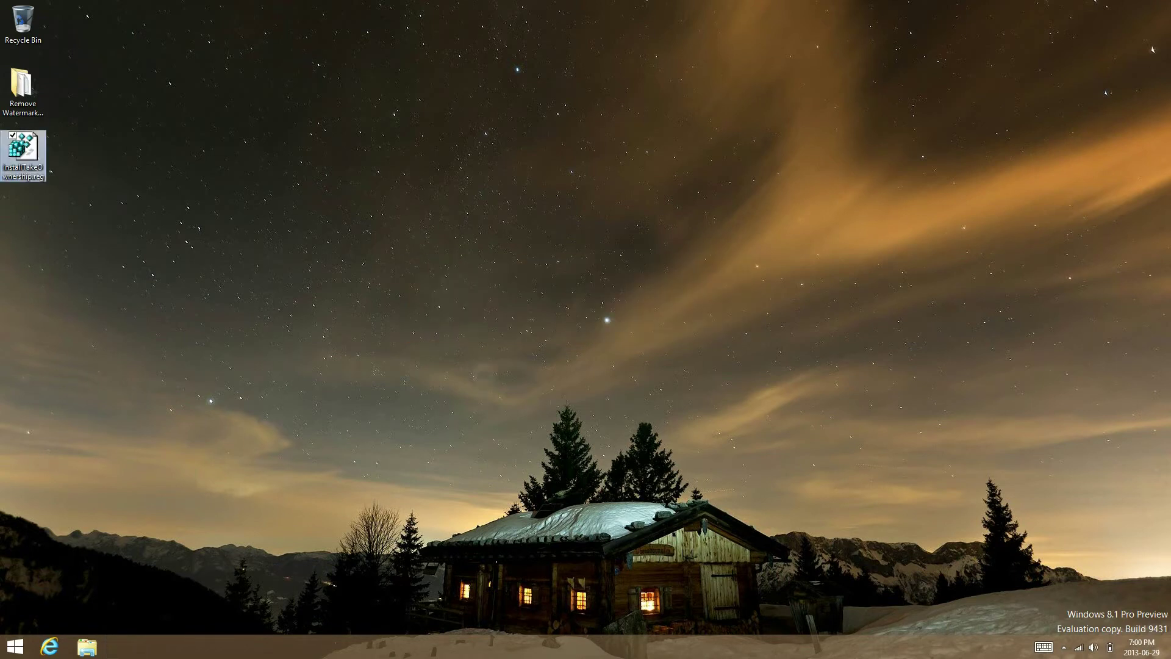
{"action": "left_click", "coordinate": [539, 333]}
Step: Open the folder C:\Windows\System32\en-US in File Explorer
{"action": "left_click", "coordinate": [86, 646]}
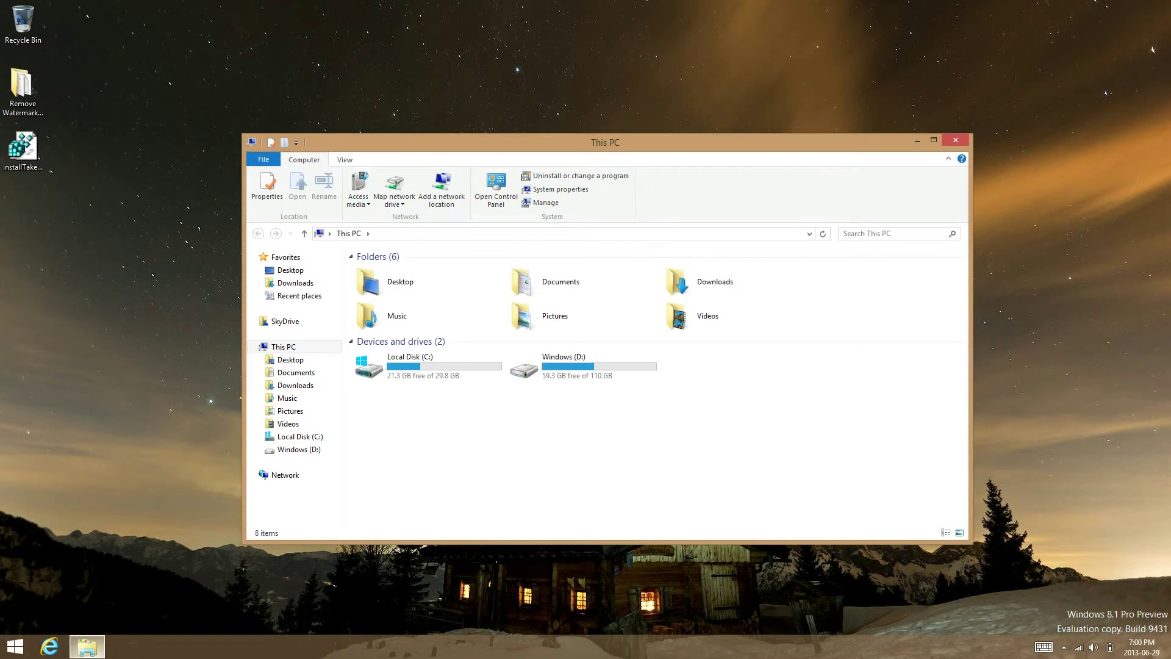
{"action": "double_click", "coordinate": [369, 366]}
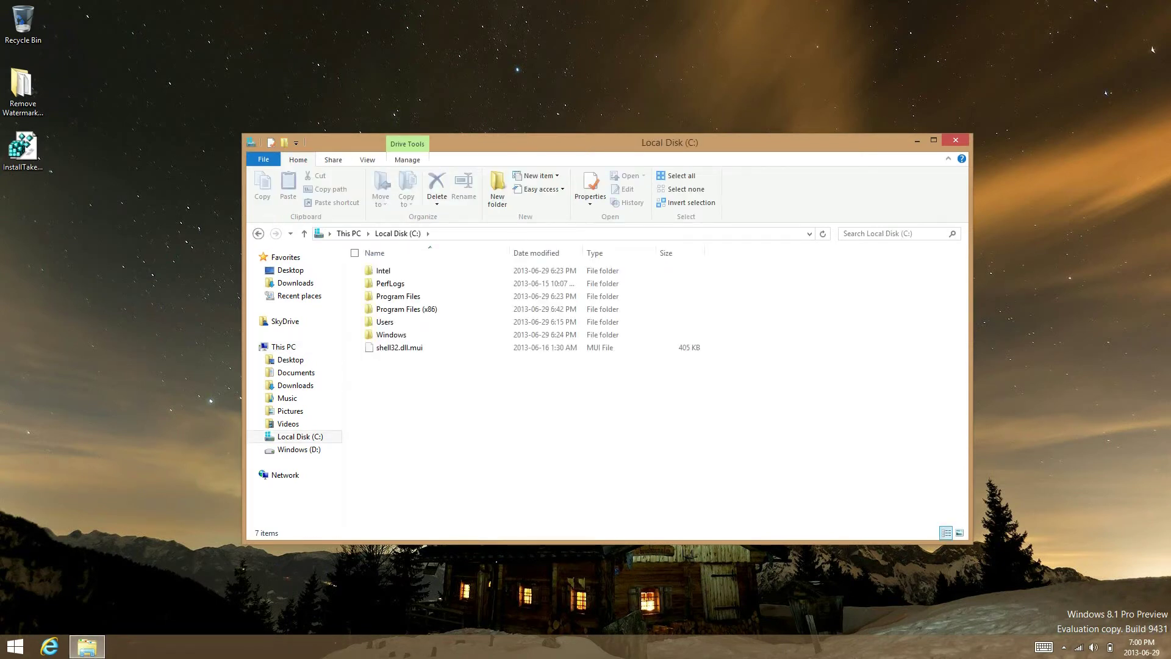
{"action": "double_click", "coordinate": [391, 334]}
{"action": "scroll", "coordinate": [604, 393], "scroll_direction": "down", "scroll_amount": 7}
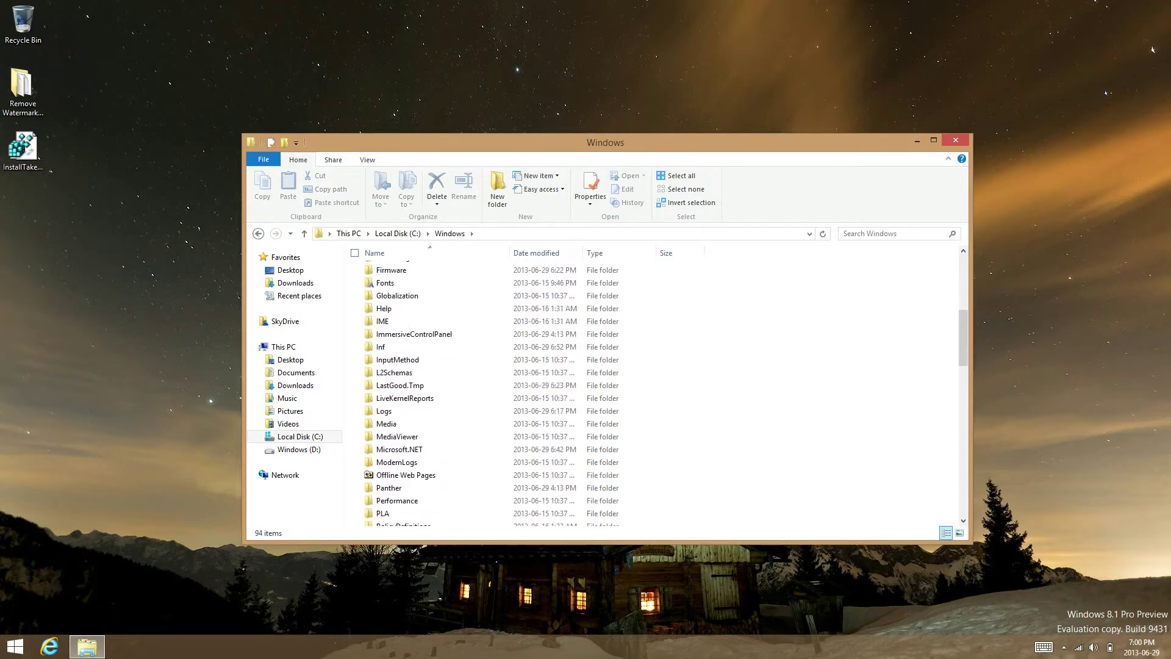
{"action": "scroll", "coordinate": [604, 393], "scroll_direction": "down", "scroll_amount": 9}
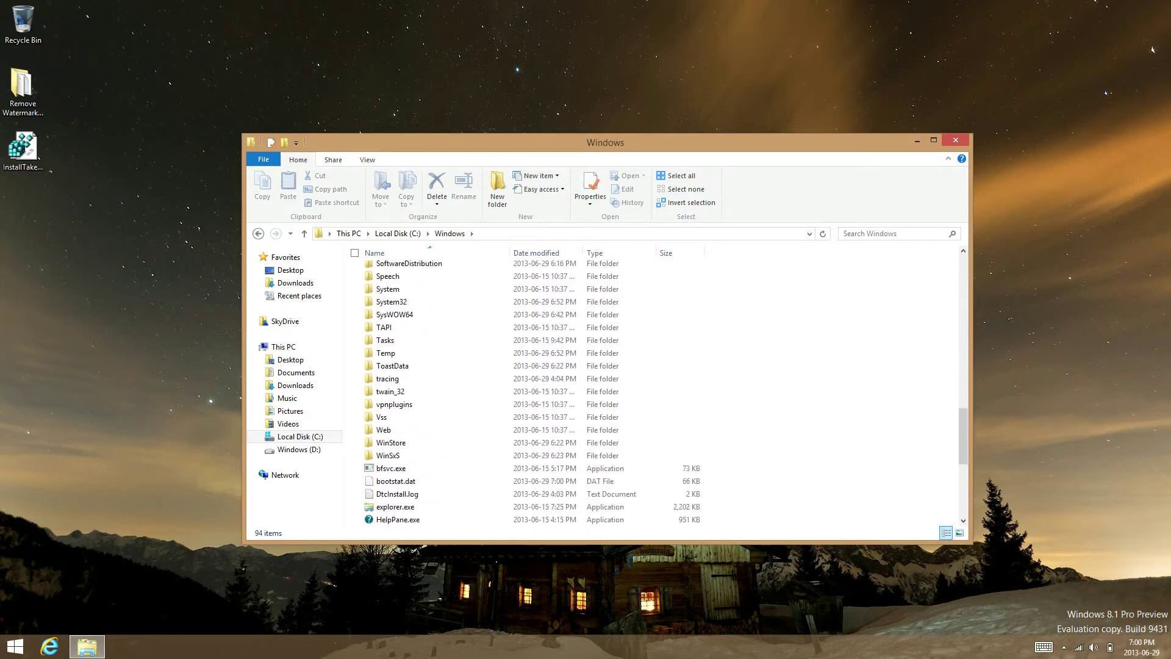
{"action": "double_click", "coordinate": [392, 395]}
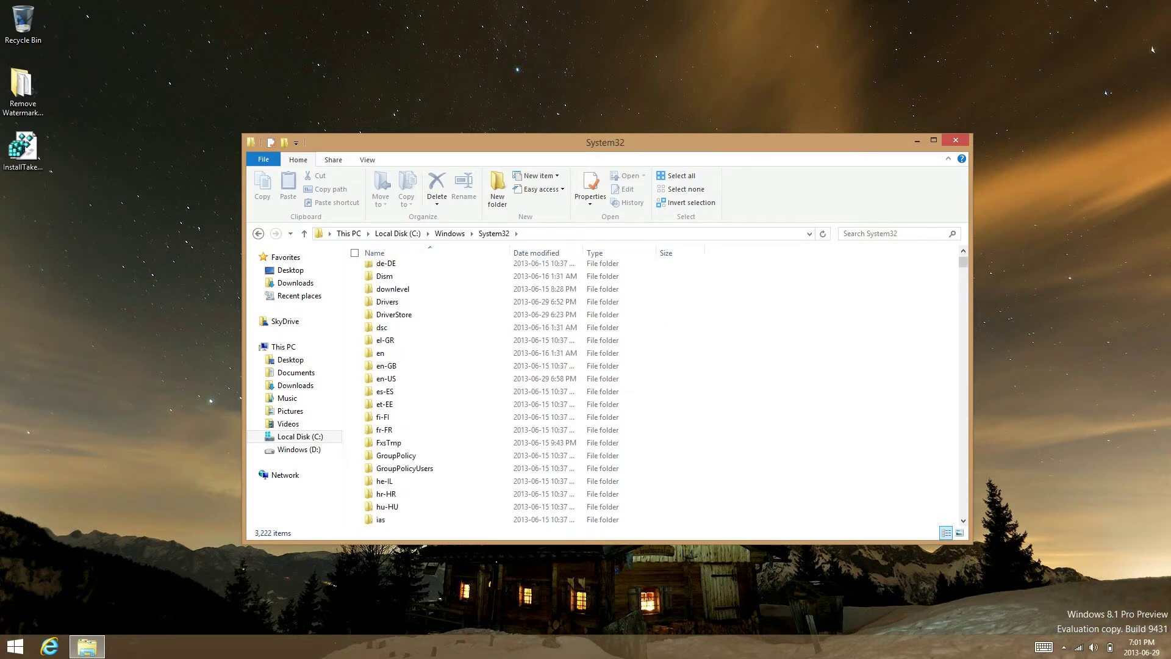
{"action": "double_click", "coordinate": [386, 378]}
Step: Take ownership of shell32.dll.mui in the en-US folder and open the desktop folder Remove Watermark for Windows 8.1 Pro Preview
{"action": "scroll", "coordinate": [603, 393], "scroll_direction": "down", "scroll_amount": 13}
{"action": "scroll", "coordinate": [1153, 49], "scroll_direction": "down", "scroll_amount": 20}
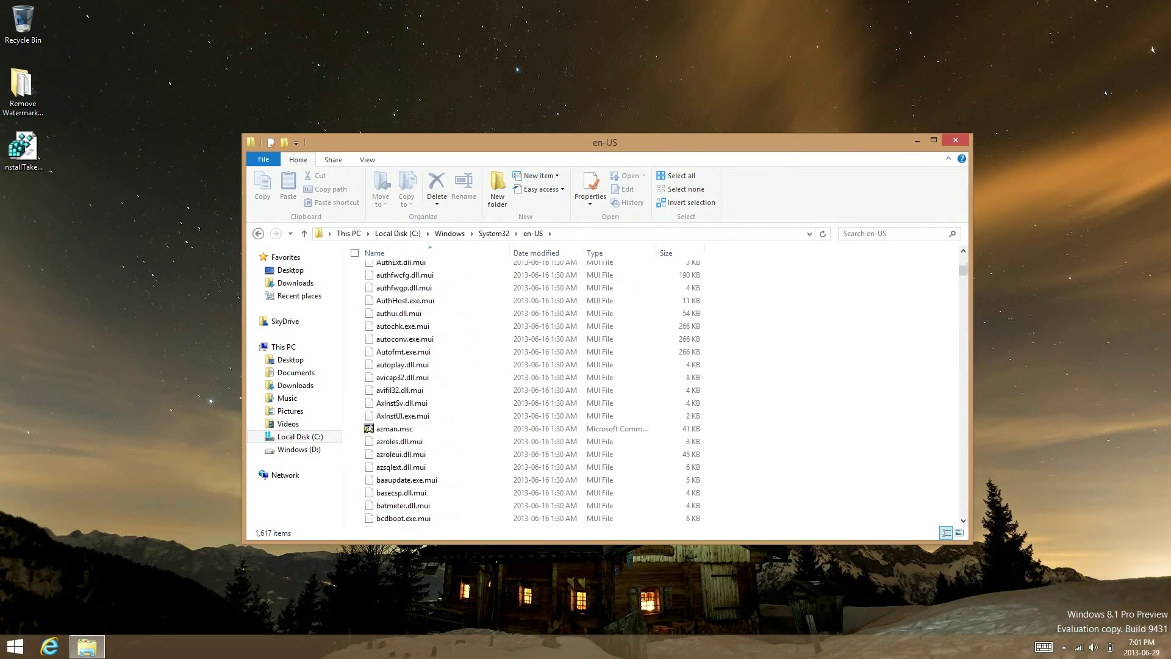
{"action": "scroll", "coordinate": [1152, 49], "scroll_direction": "down", "scroll_amount": 20}
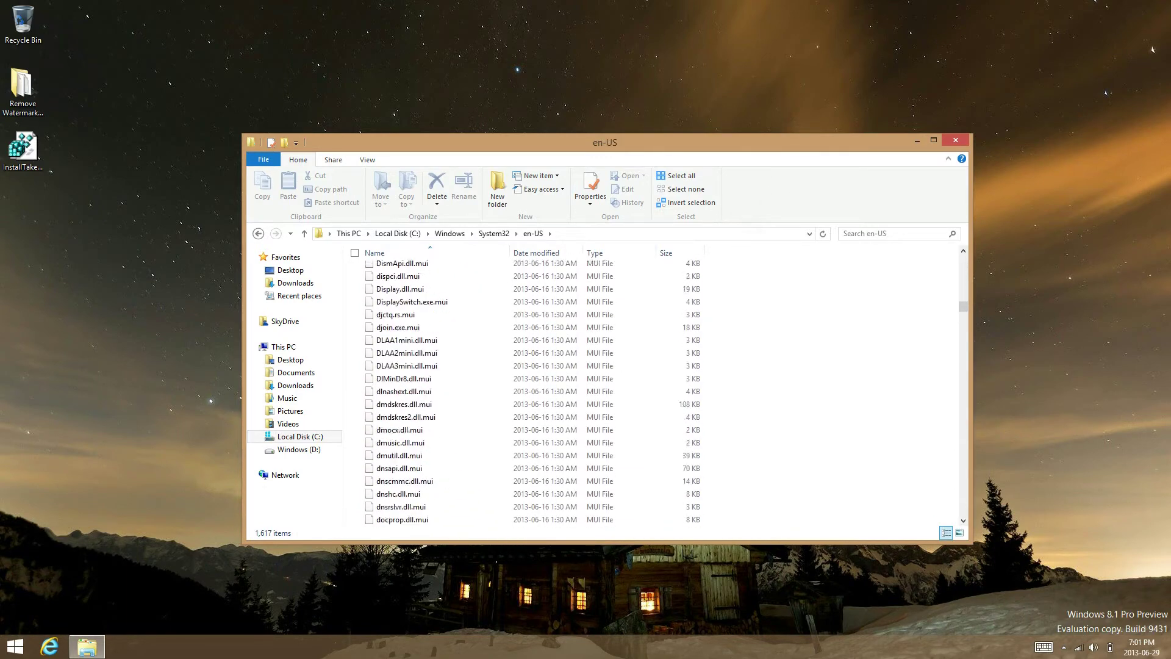
{"action": "scroll", "coordinate": [1152, 49], "scroll_direction": "down", "scroll_amount": 20}
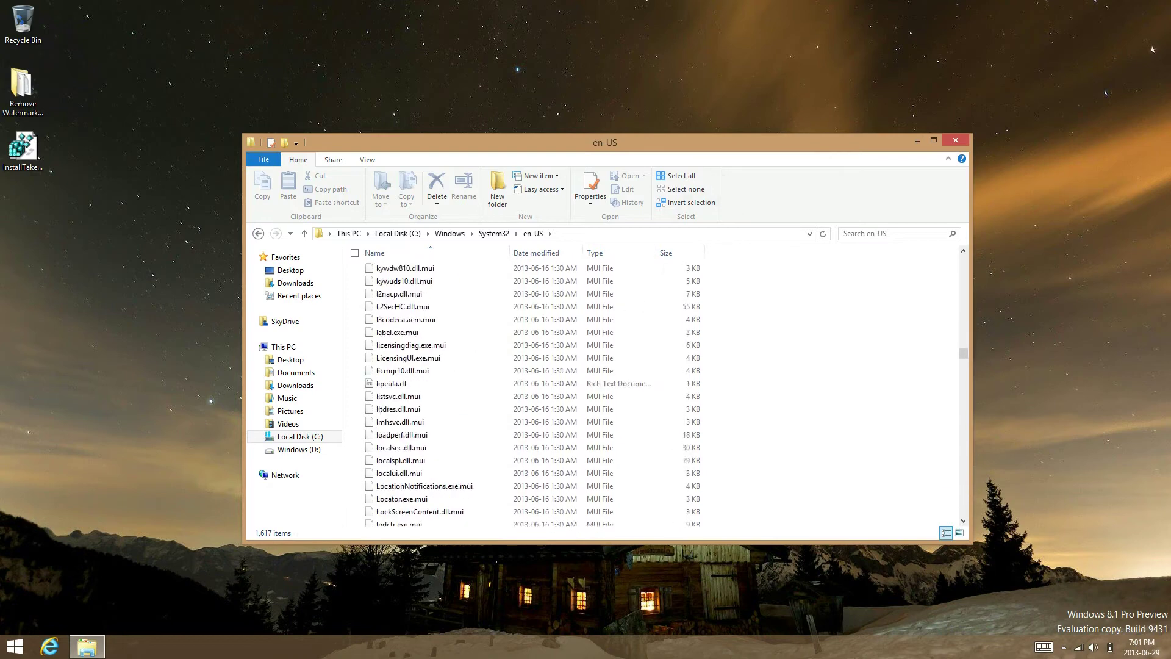
{"action": "scroll", "coordinate": [1153, 48], "scroll_direction": "down", "scroll_amount": 20}
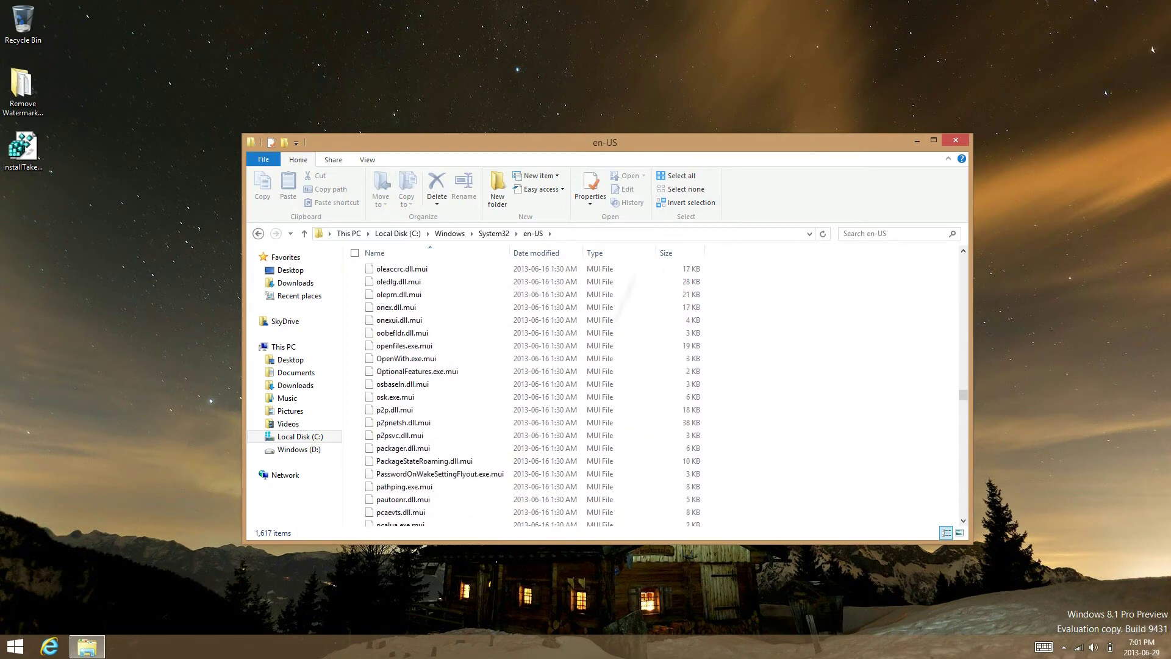
{"action": "scroll", "coordinate": [1152, 49], "scroll_direction": "down", "scroll_amount": 20}
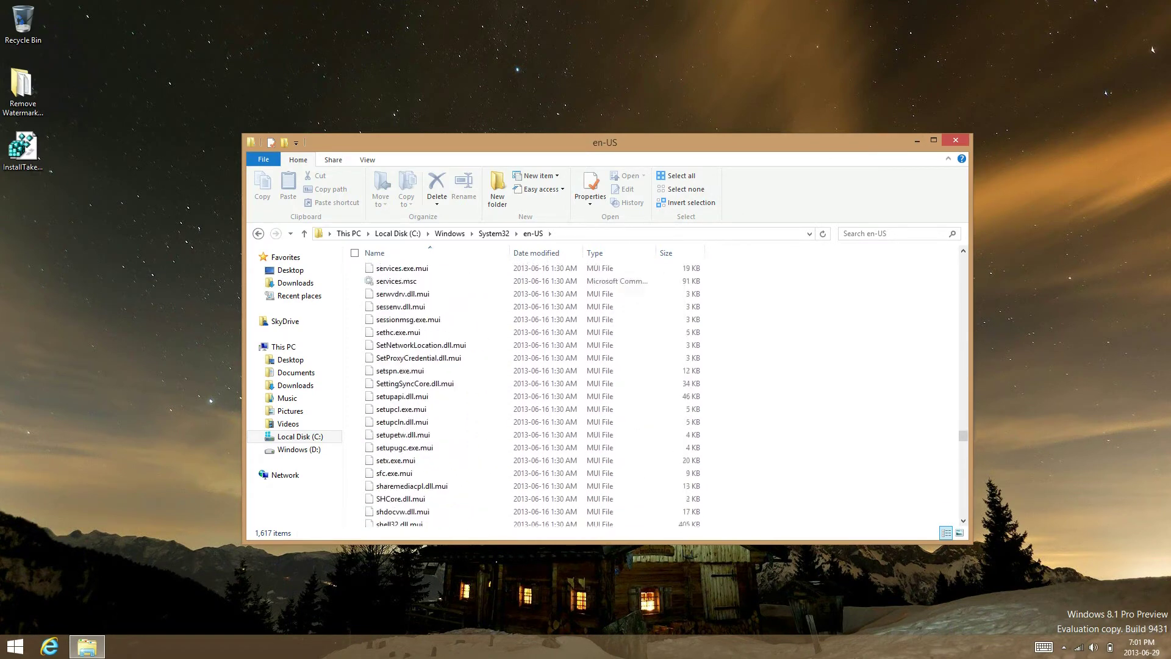
{"action": "left_click_drag", "start_coordinate": [580, 418], "coordinate": [695, 247]}
{"action": "left_click", "coordinate": [823, 366]}
{"action": "scroll", "coordinate": [836, 274], "scroll_direction": "down", "scroll_amount": 6}
{"action": "scroll", "coordinate": [1153, 49], "scroll_direction": "down", "scroll_amount": 12}
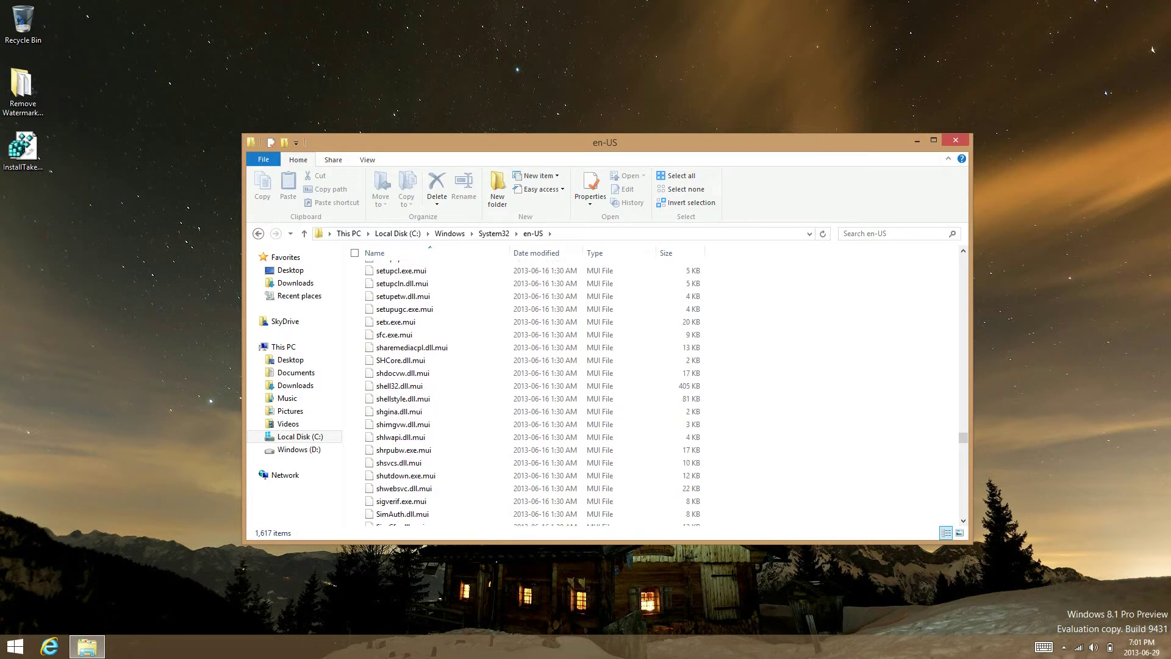
{"action": "left_click", "coordinate": [403, 399]}
{"action": "key", "text": "Up"}
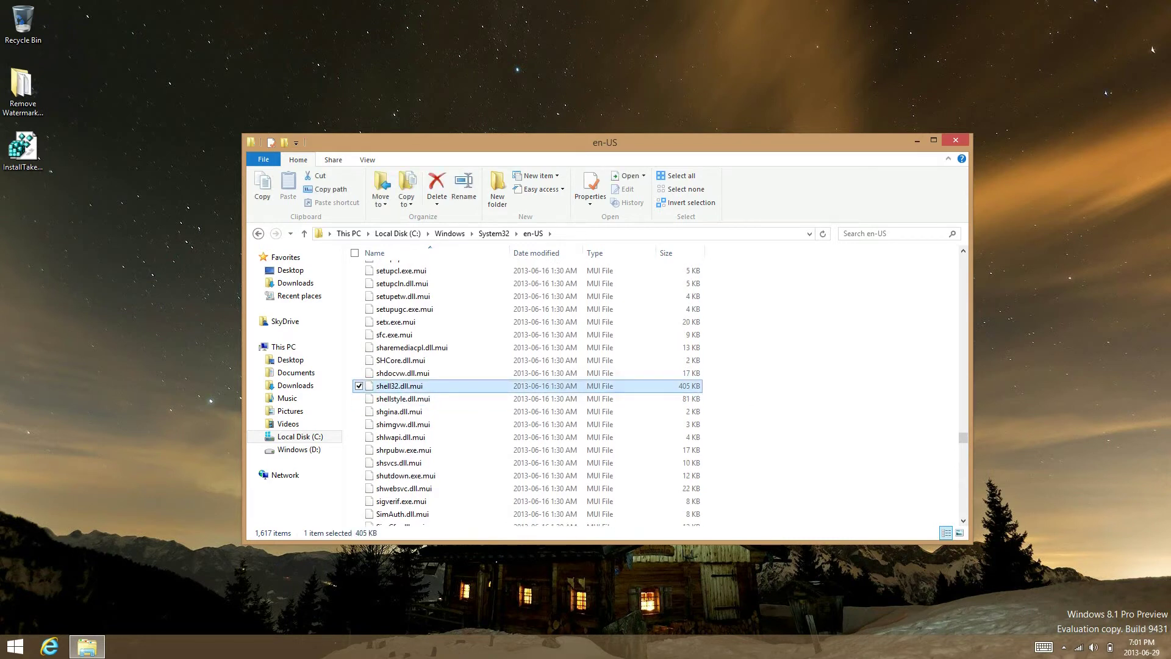
{"action": "right_click", "coordinate": [497, 383]}
{"action": "left_click", "coordinate": [570, 404]}
{"action": "double_click", "coordinate": [23, 92]}
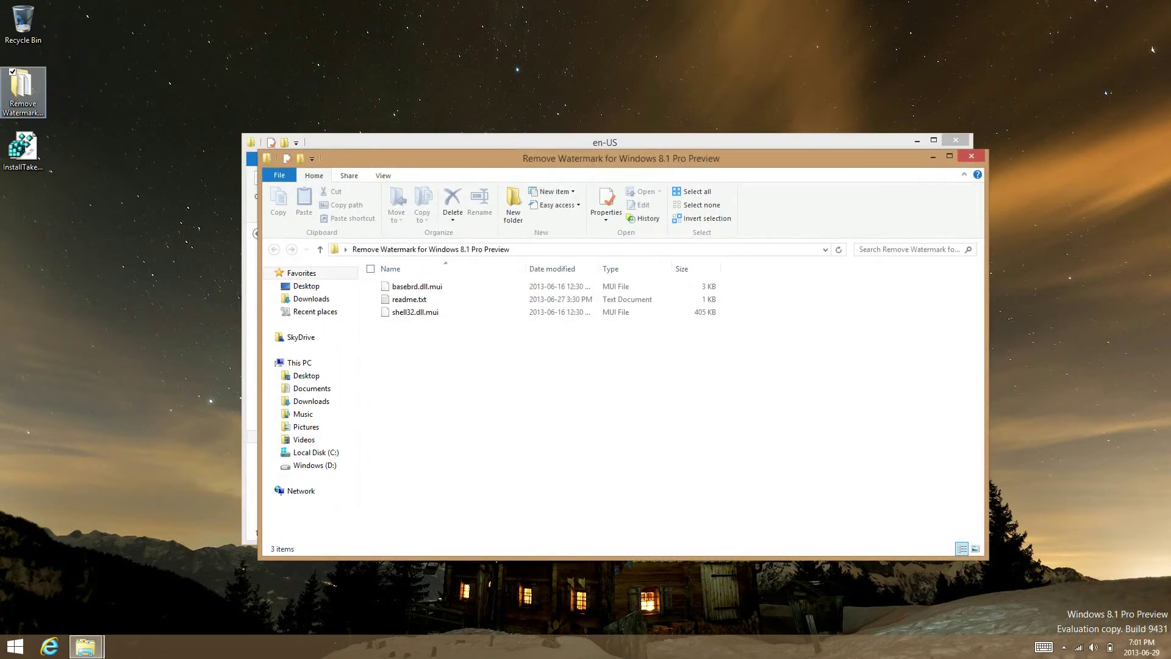
Step: Try to overwrite shell32.dll.mui in the en-US folder with the version from the Remove Watermark folder
{"action": "left_click", "coordinate": [701, 313]}
{"action": "left_click_drag", "start_coordinate": [701, 313], "coordinate": [811, 142]}
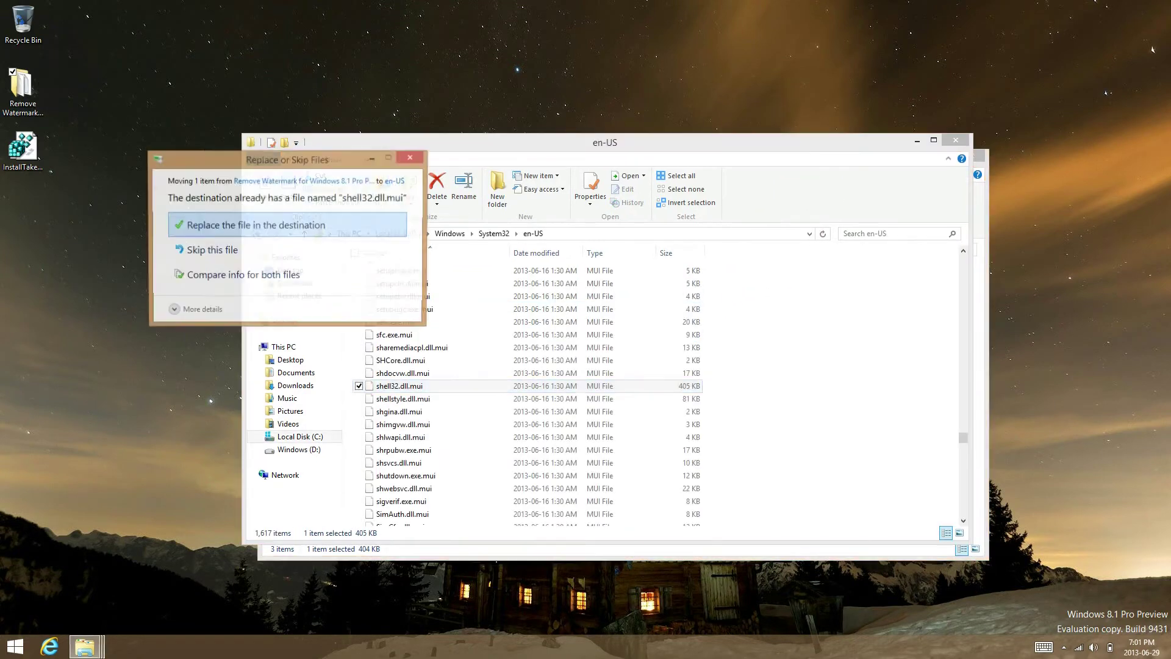
{"action": "key", "text": "Return"}
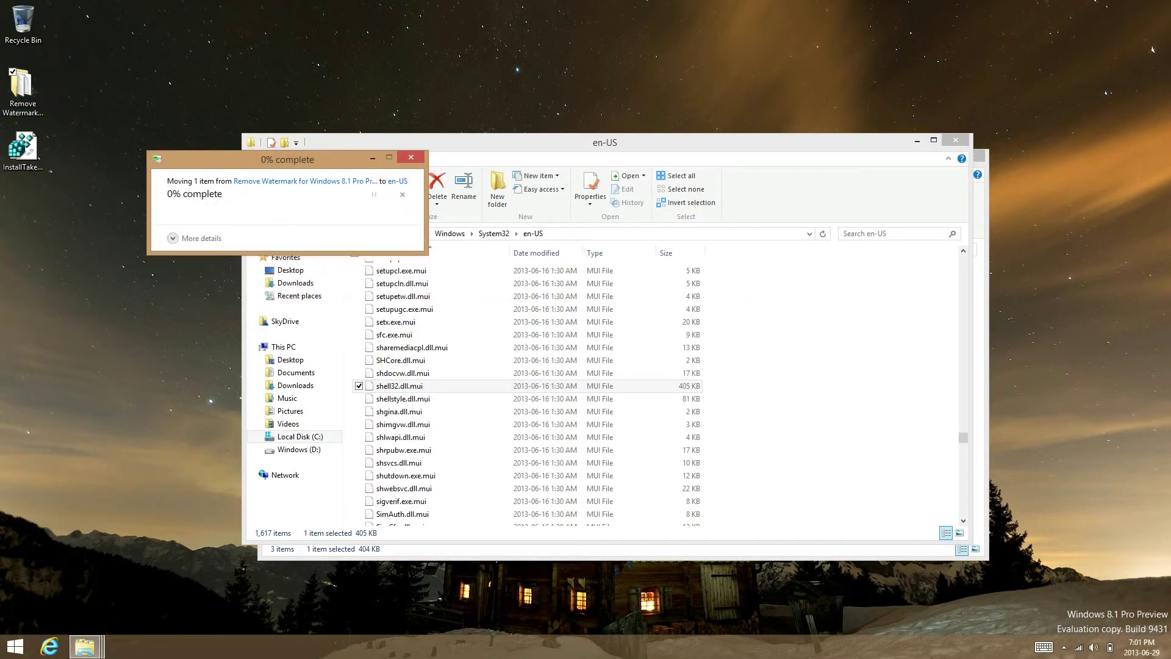
{"action": "key", "text": "Return"}
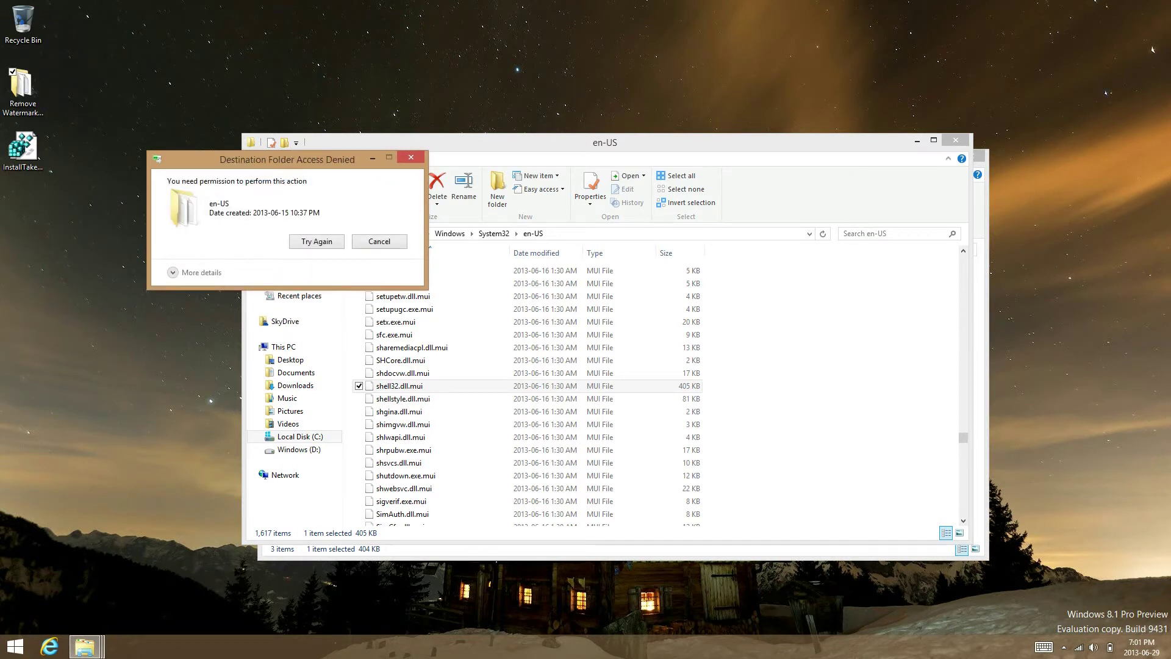
{"action": "key", "text": "Escape"}
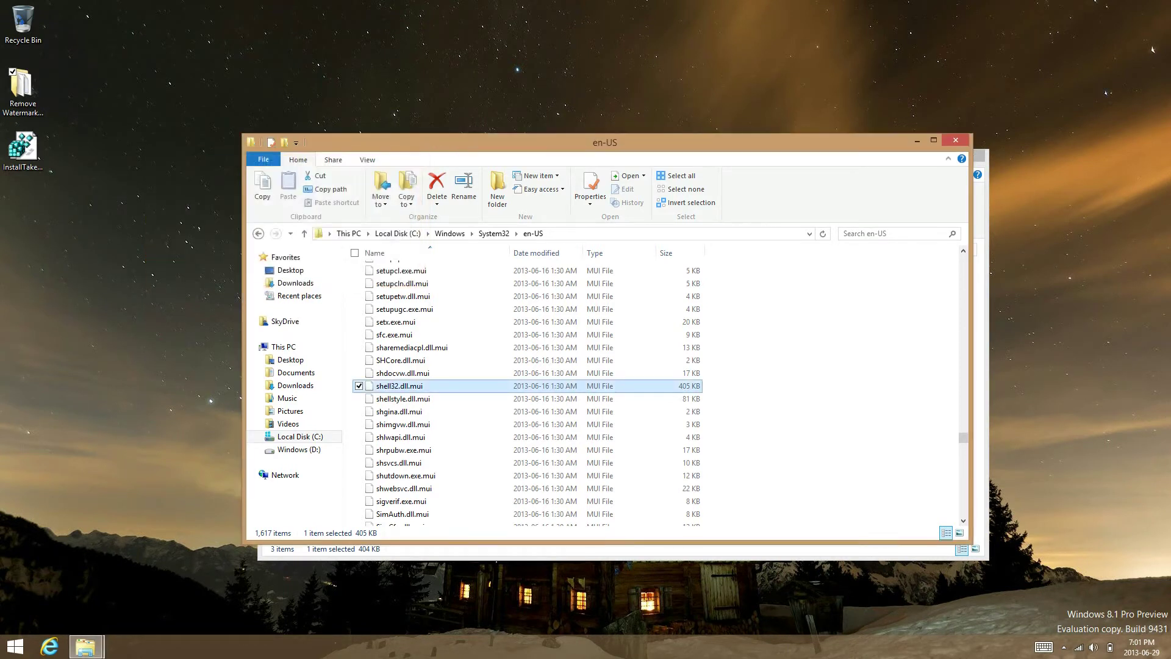
Step: Move the original shell32.dll.mui out of the en-US folder to the desktop
{"action": "scroll", "coordinate": [527, 393], "scroll_direction": "up", "scroll_amount": 2}
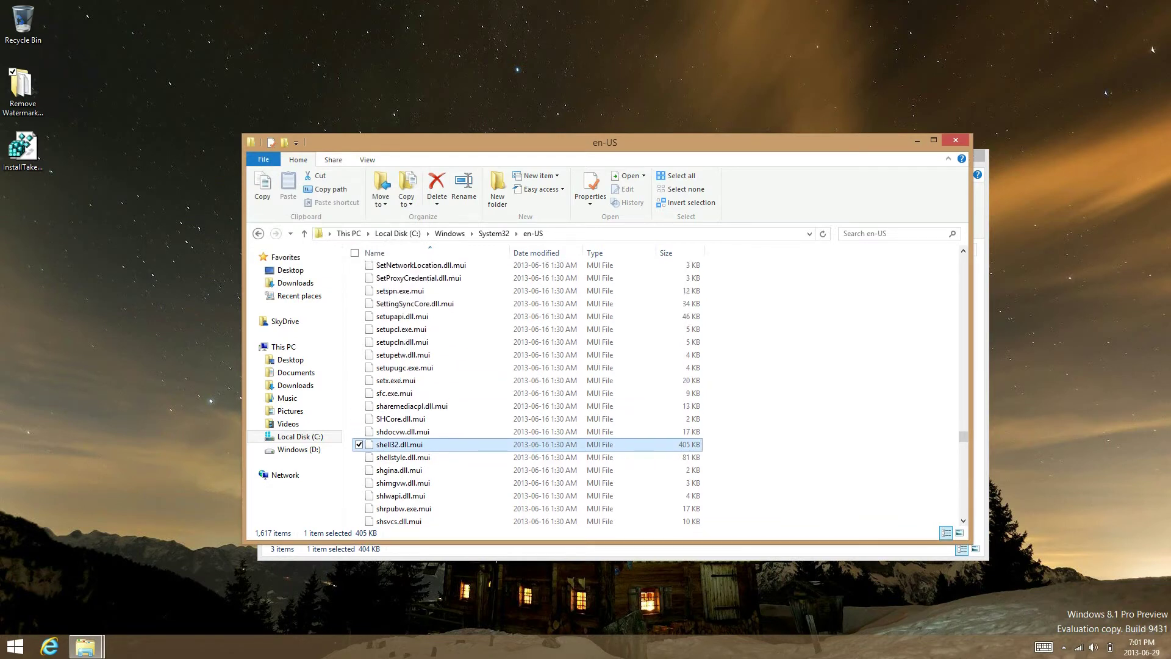
{"action": "scroll", "coordinate": [527, 393], "scroll_direction": "up", "scroll_amount": 1}
{"action": "scroll", "coordinate": [527, 392], "scroll_direction": "down", "scroll_amount": 1}
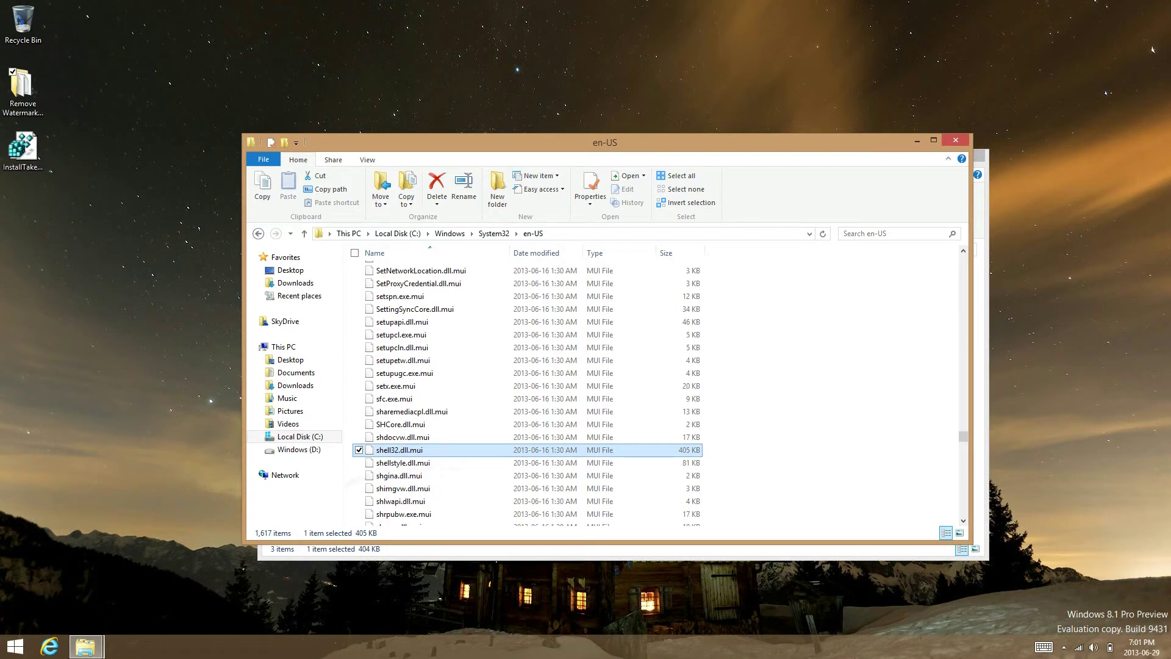
{"action": "left_click_drag", "start_coordinate": [570, 450], "coordinate": [101, 317]}
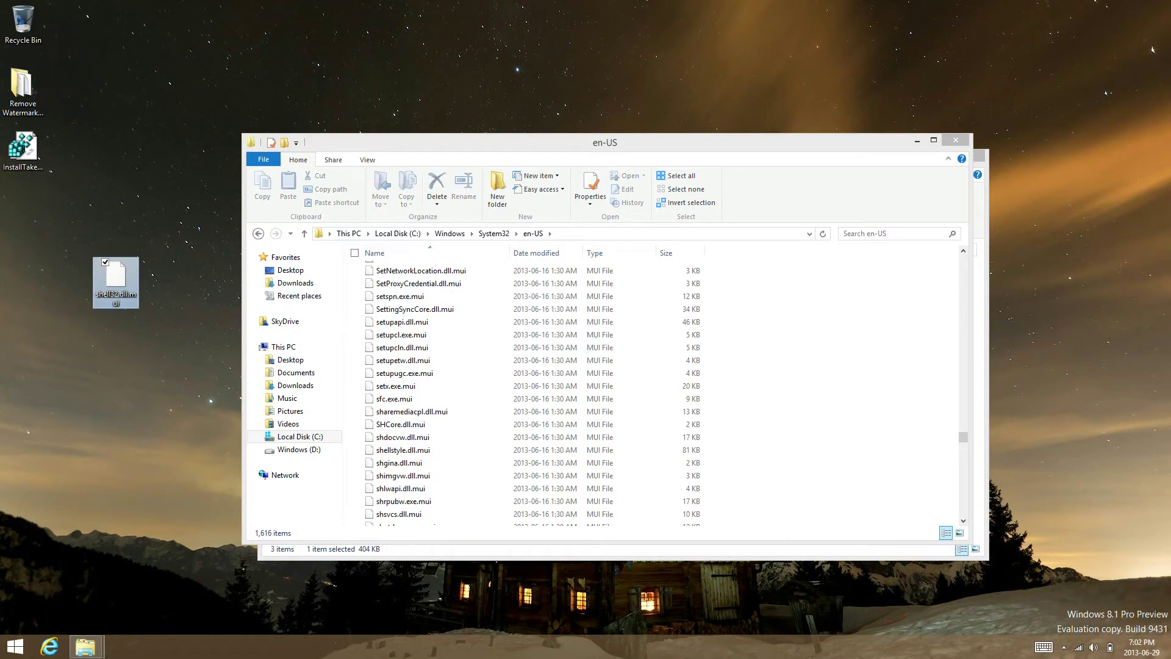
Step: Move the replacement shell32.dll.mui from the Remove Watermark folder into System32's en-US folder, granting administrator permission
{"action": "left_click", "coordinate": [819, 556]}
{"action": "left_click_drag", "start_coordinate": [683, 312], "coordinate": [805, 142]}
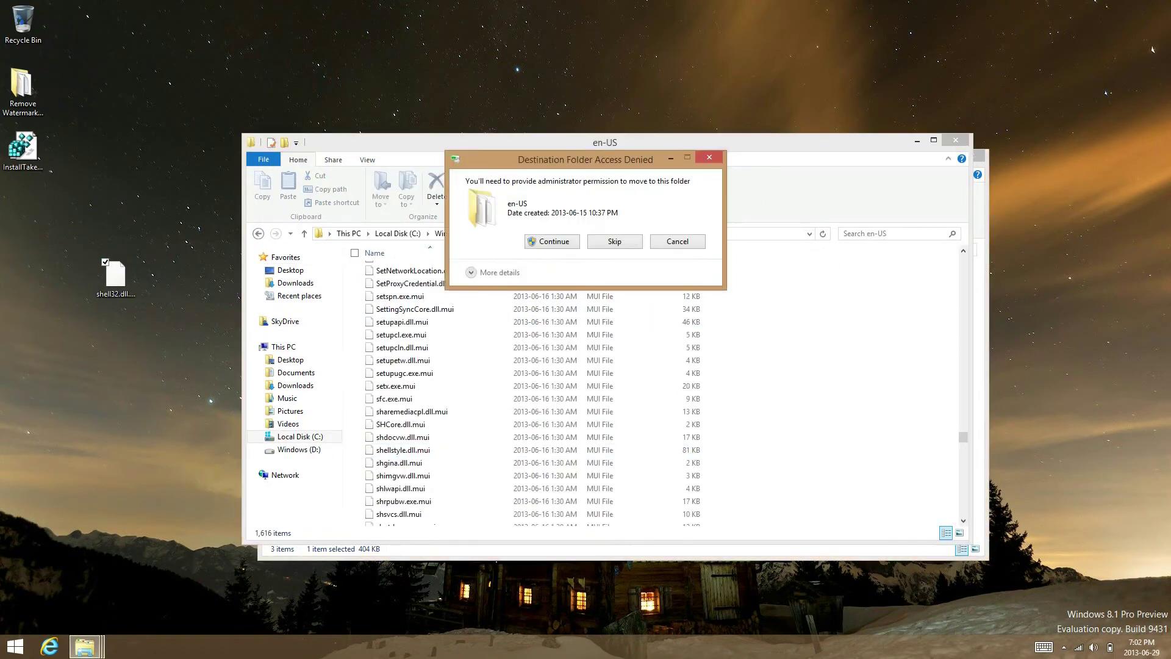
{"action": "key", "text": "Return"}
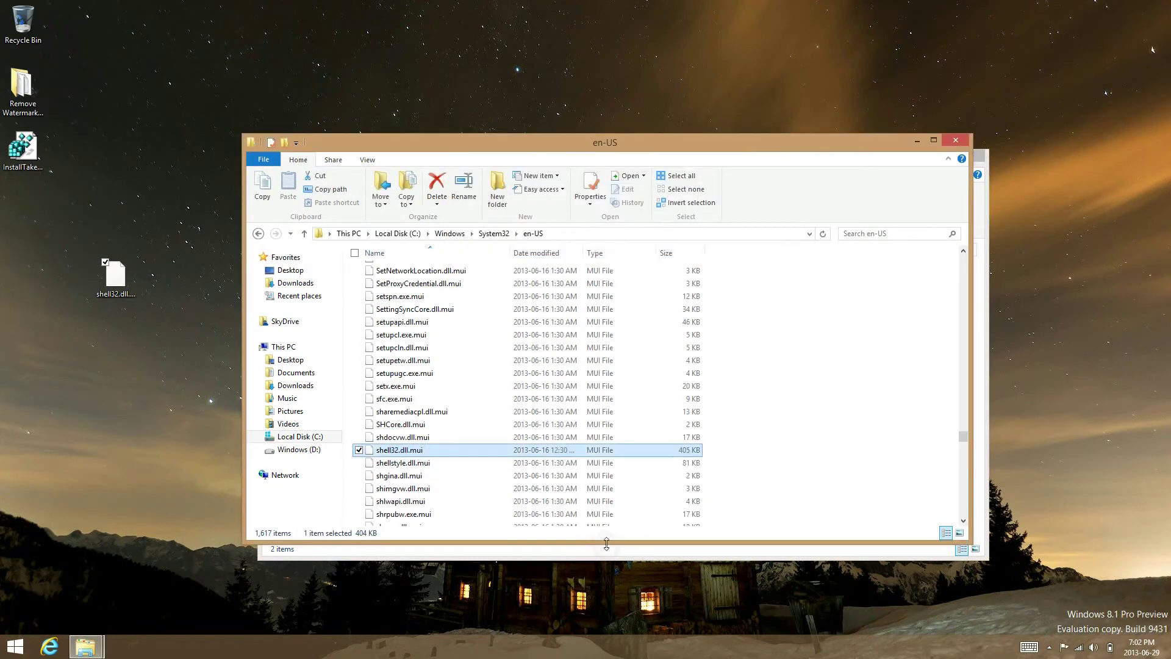
Step: Open readme.txt from the Remove Watermark folder and copy the path \Windows\Branding\Basebrd\en-US\ from its first instruction
{"action": "left_click", "coordinate": [606, 549]}
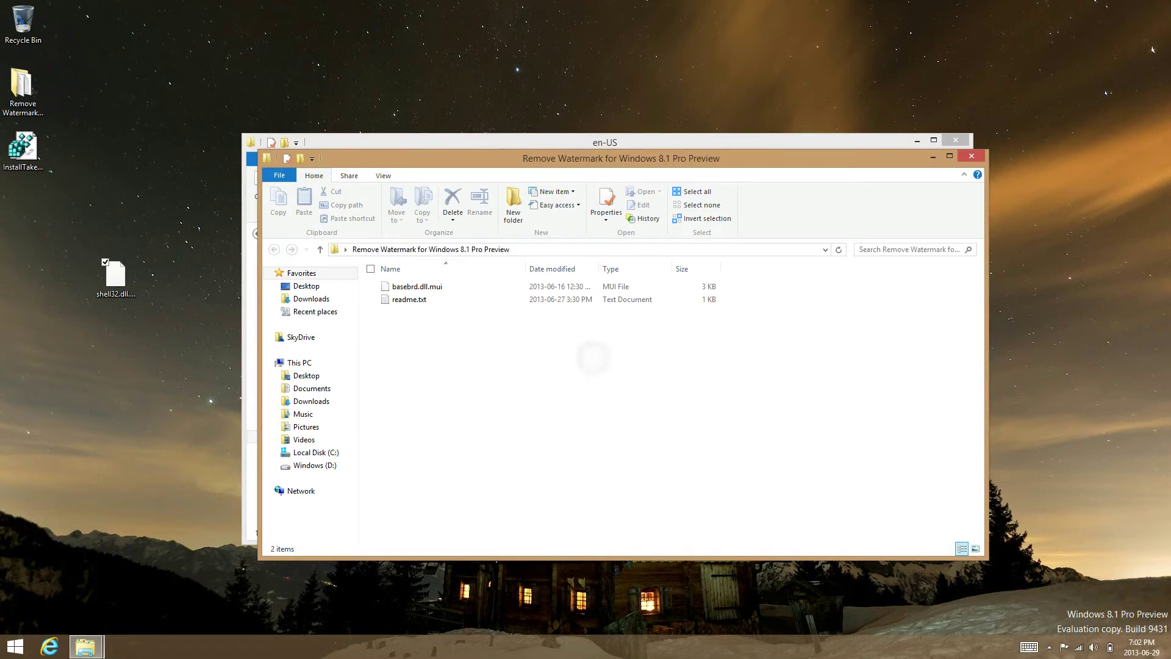
{"action": "double_click", "coordinate": [549, 300]}
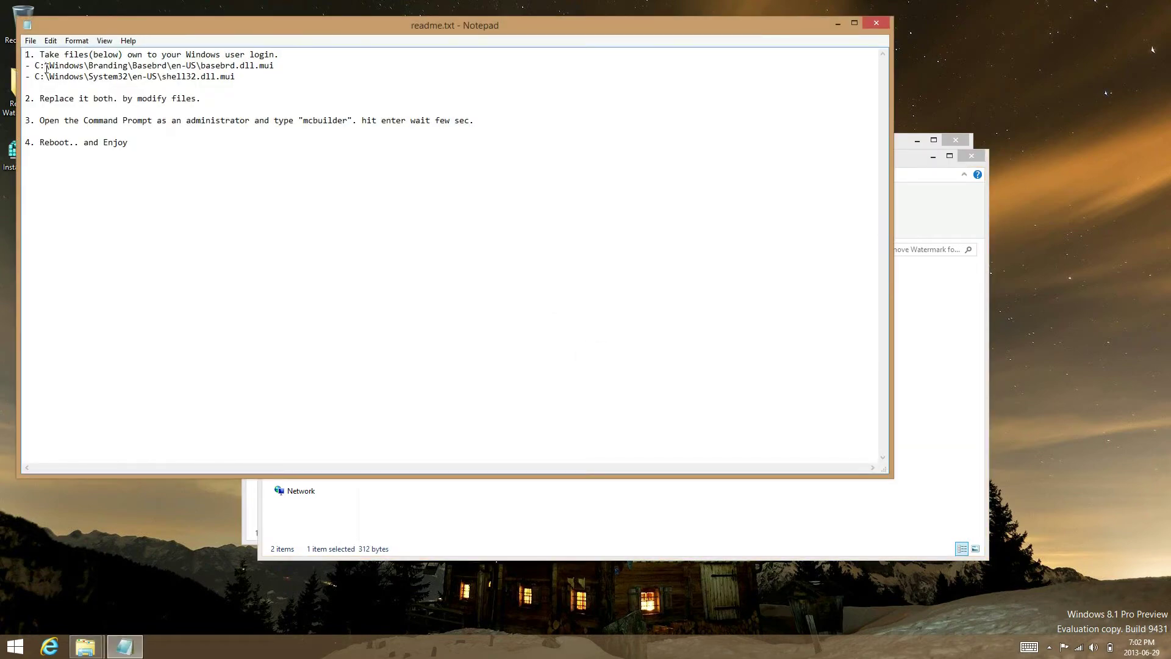
{"action": "double_click", "coordinate": [125, 68]}
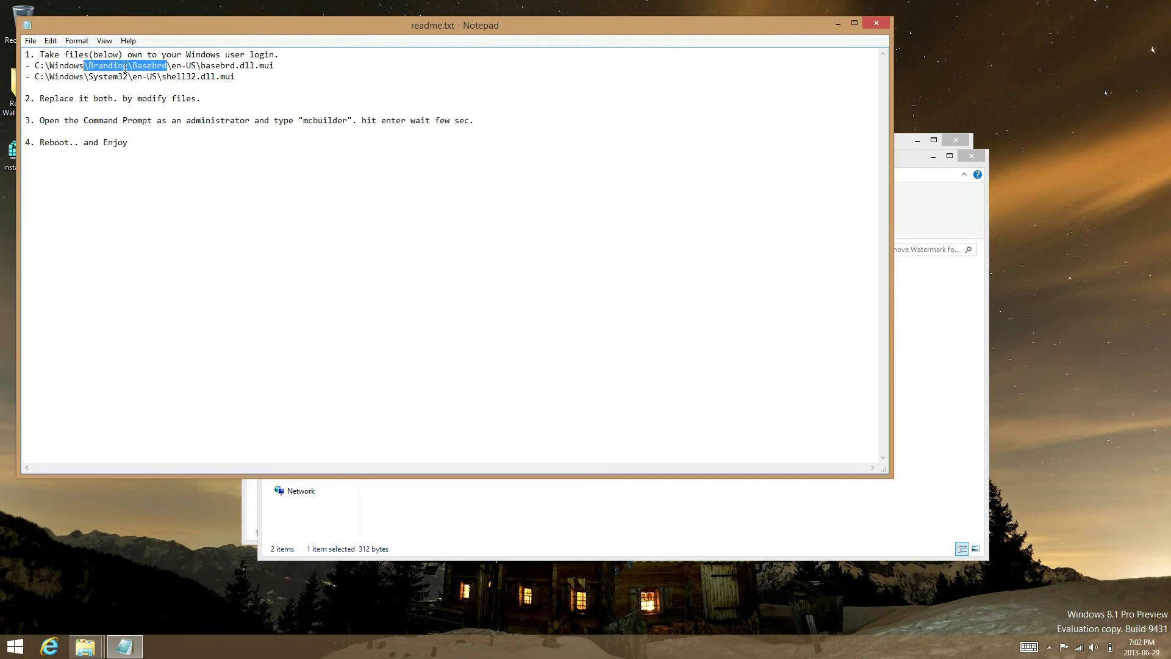
{"action": "left_click_drag", "start_coordinate": [40, 65], "coordinate": [110, 76]}
{"action": "left_click_drag", "start_coordinate": [201, 65], "coordinate": [44, 67]}
{"action": "key", "text": "ctrl+c"}
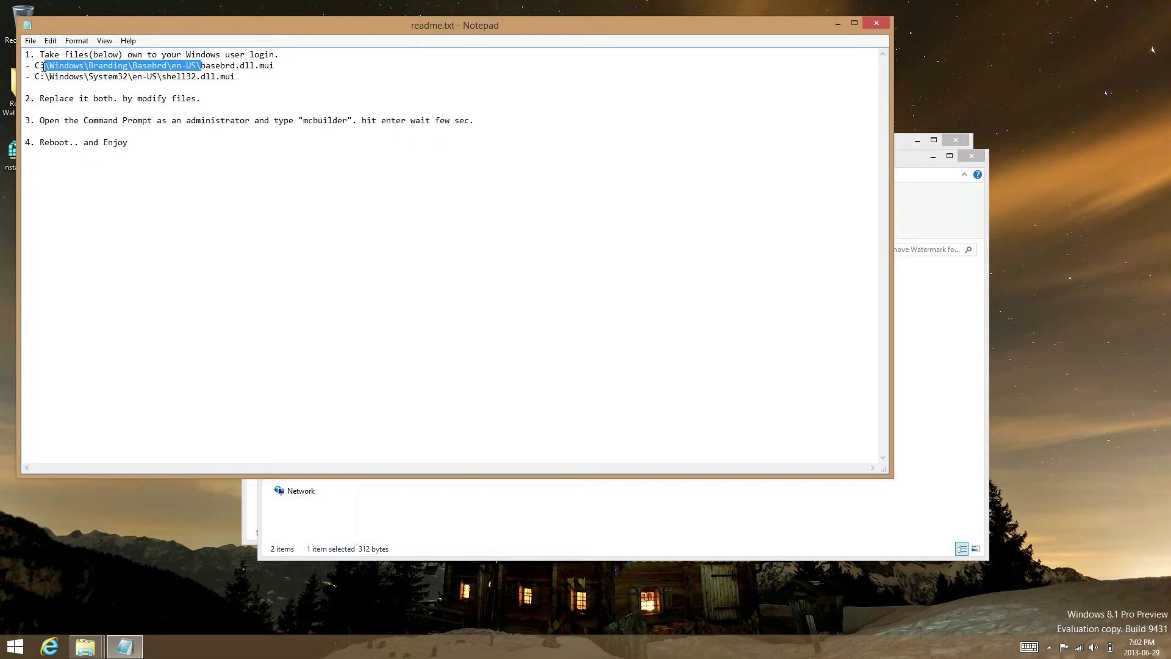
Step: Navigate the System32 en-US folder window to C:\Windows\Branding\Basebrd\en-US\ using the copied path
{"action": "left_click", "coordinate": [1029, 647]}
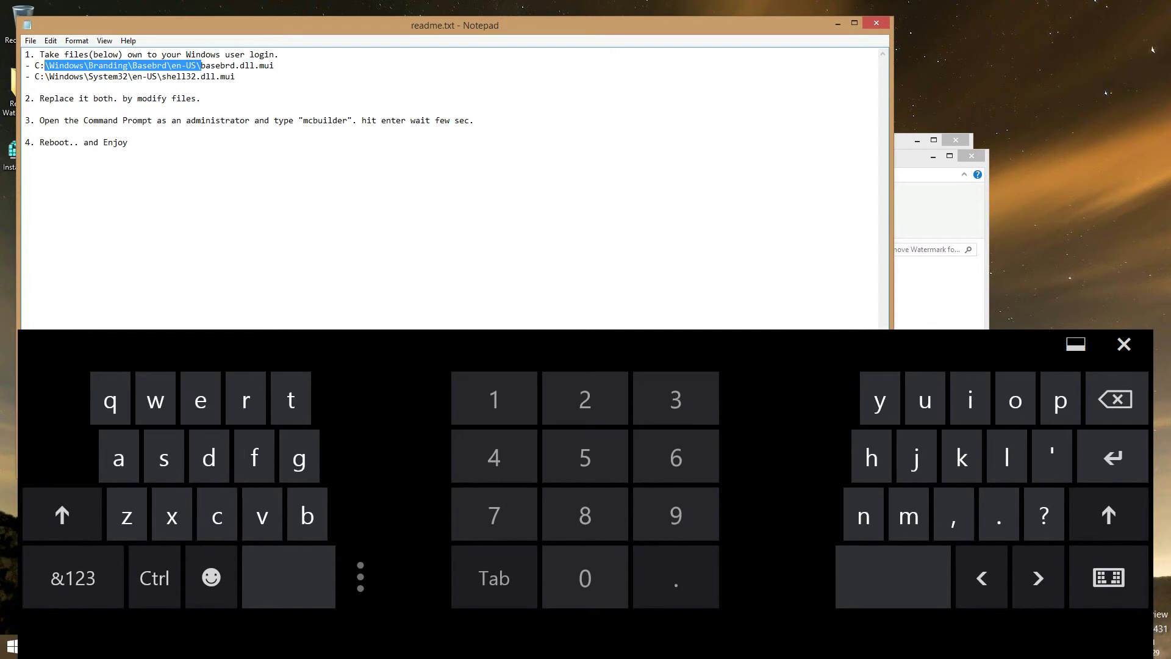
{"action": "left_click", "coordinate": [1124, 345]}
{"action": "left_click", "coordinate": [478, 525]}
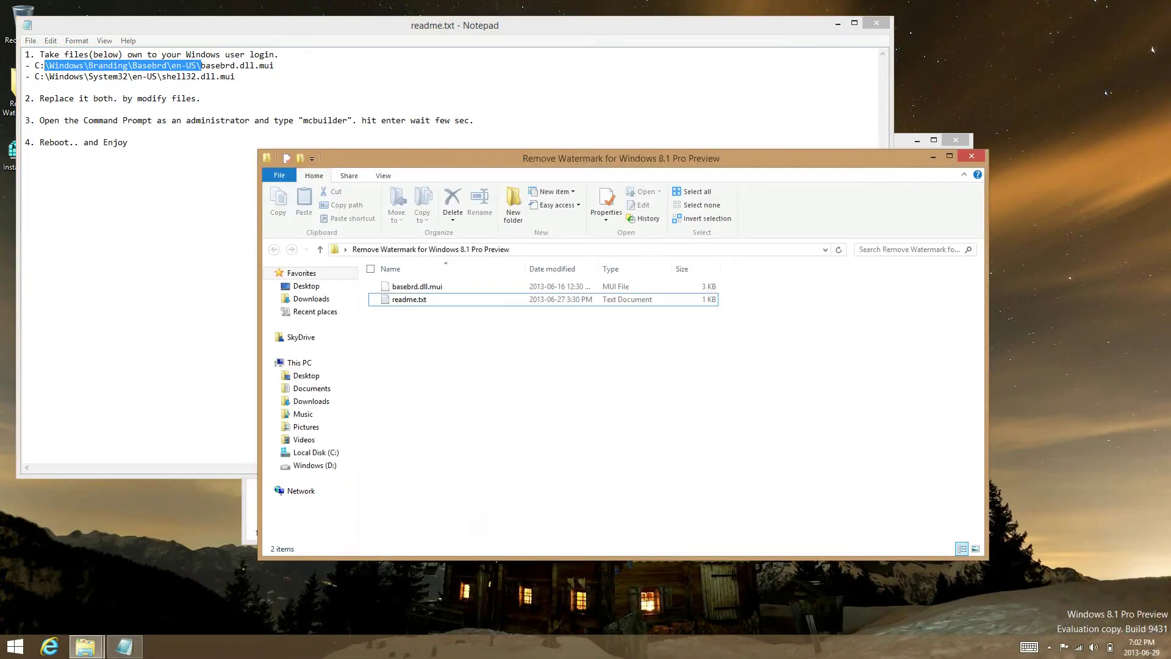
{"action": "left_click", "coordinate": [253, 517]}
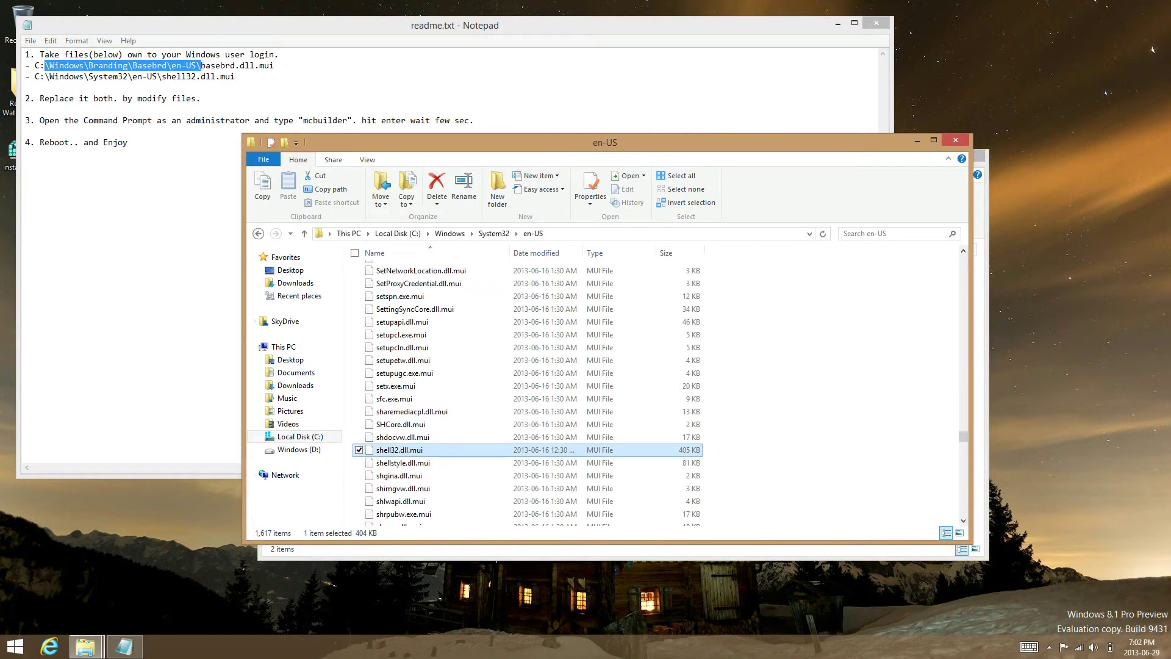
{"action": "key", "text": "alt+d"}
{"action": "left_click", "coordinate": [1028, 646]}
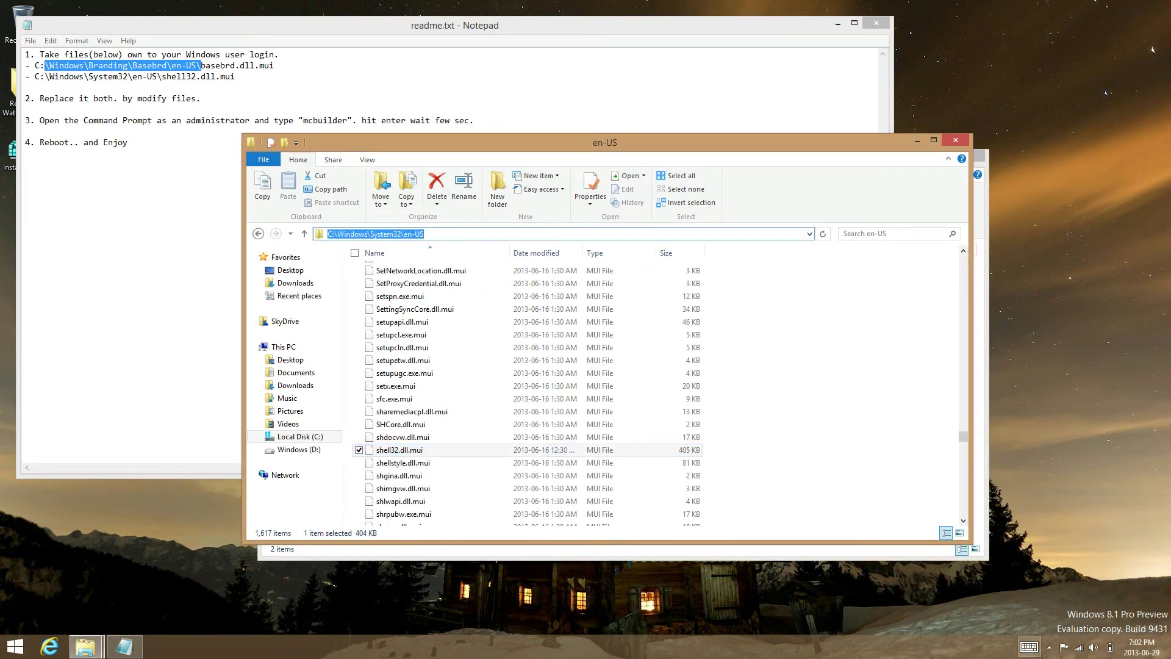
{"action": "key", "text": "ctrl+v"}
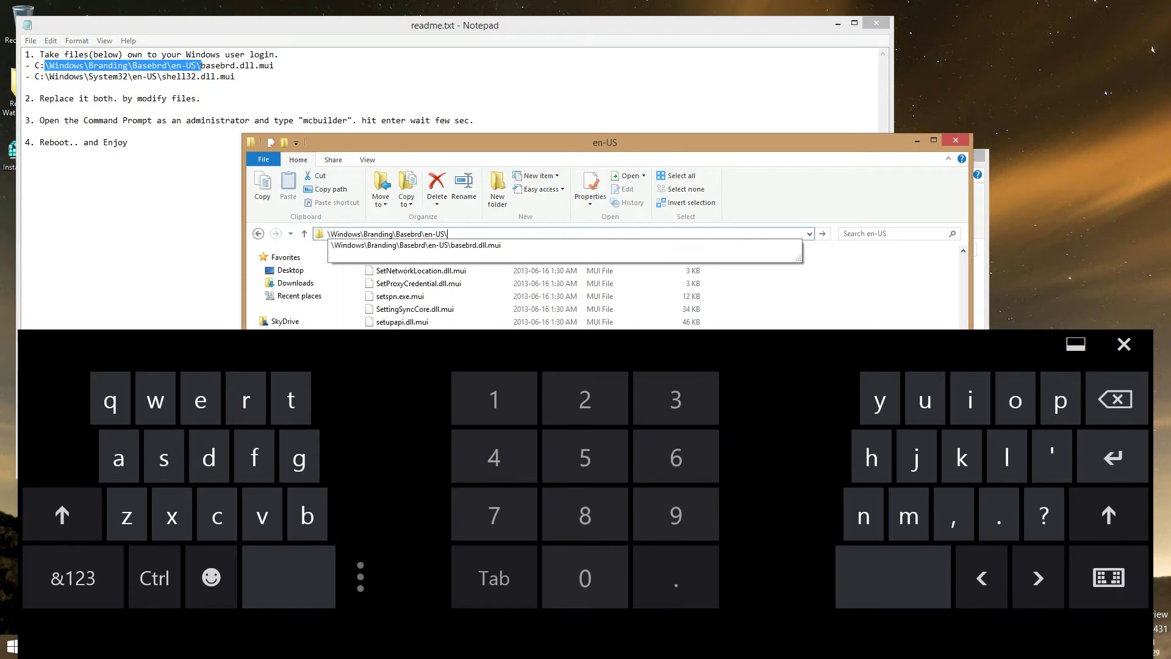
{"action": "left_click", "coordinate": [154, 577]}
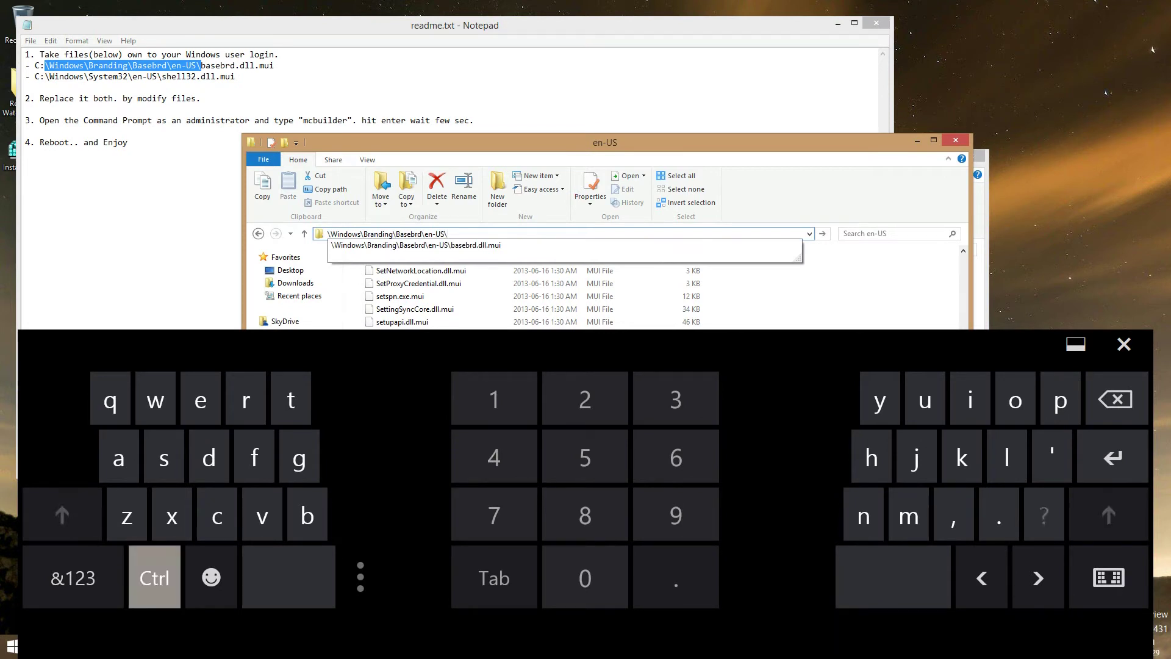
{"action": "type", "text": "C"}
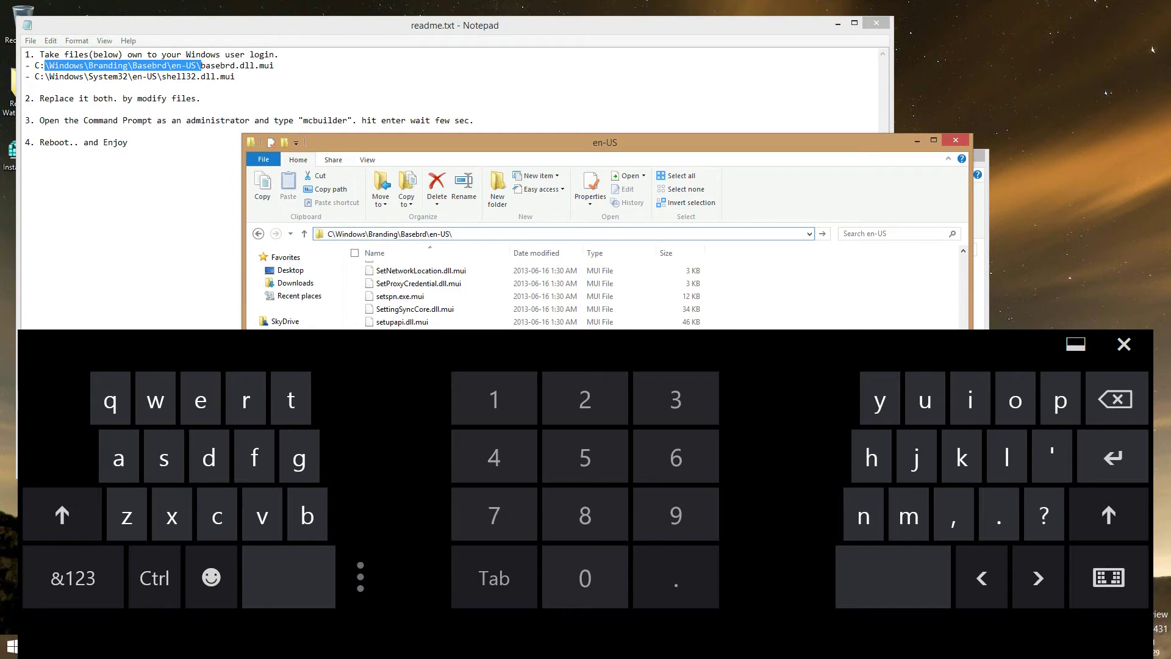
{"action": "left_click", "coordinate": [74, 577]}
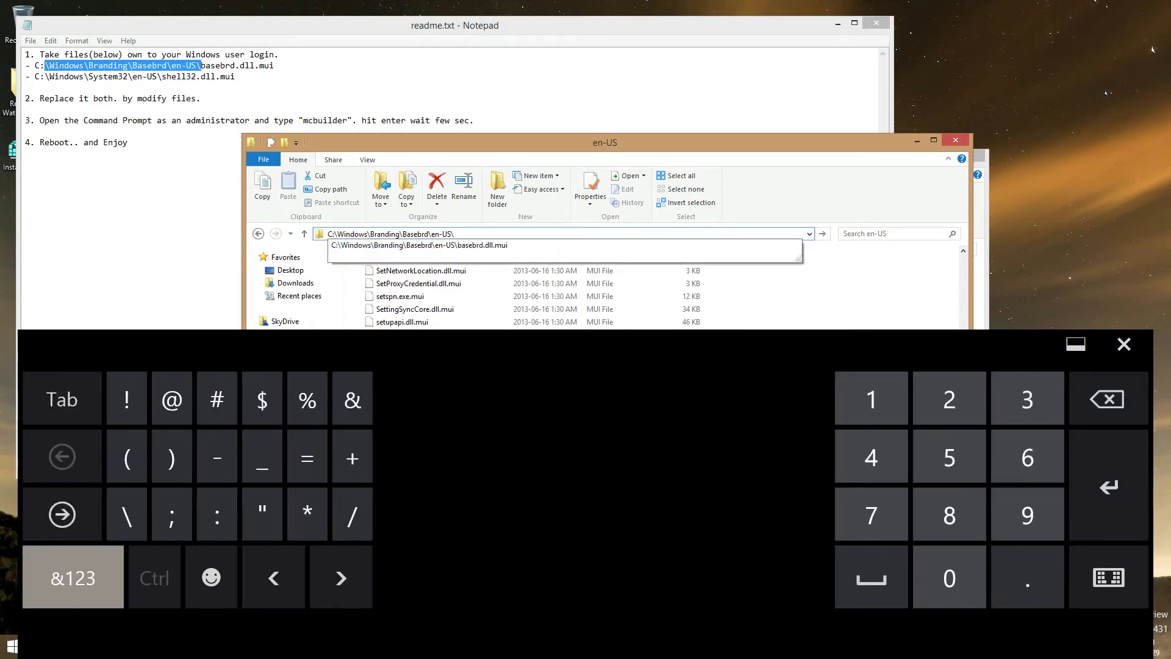
{"action": "key", "text": "Return"}
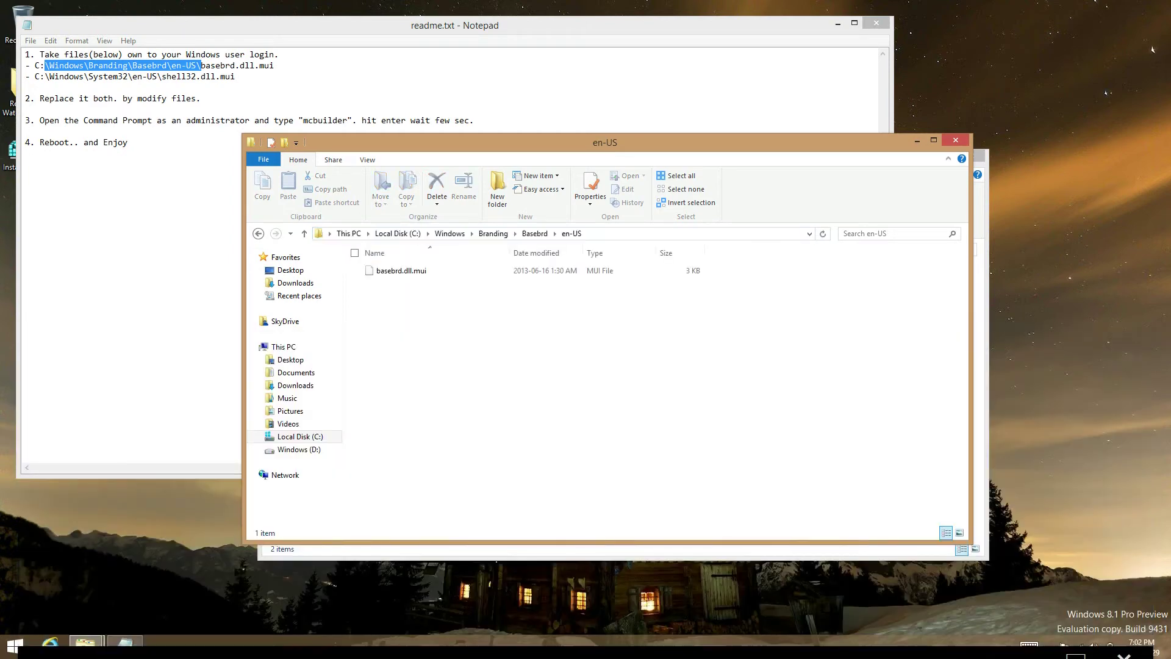
Step: Move basebrd.dll.mui from the Remove Watermark folder into Basebrd's en-US folder, replacing the existing file with administrator permission
{"action": "left_click_drag", "start_coordinate": [545, 384], "coordinate": [642, 284]}
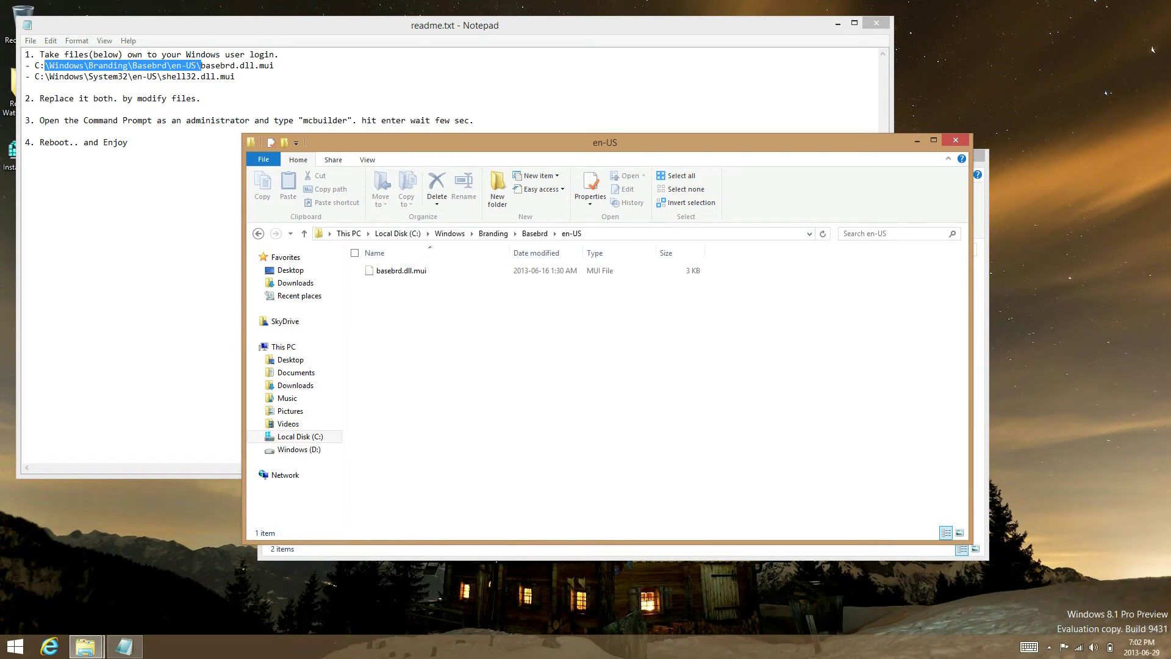
{"action": "left_click", "coordinate": [508, 553]}
{"action": "left_click", "coordinate": [421, 286]}
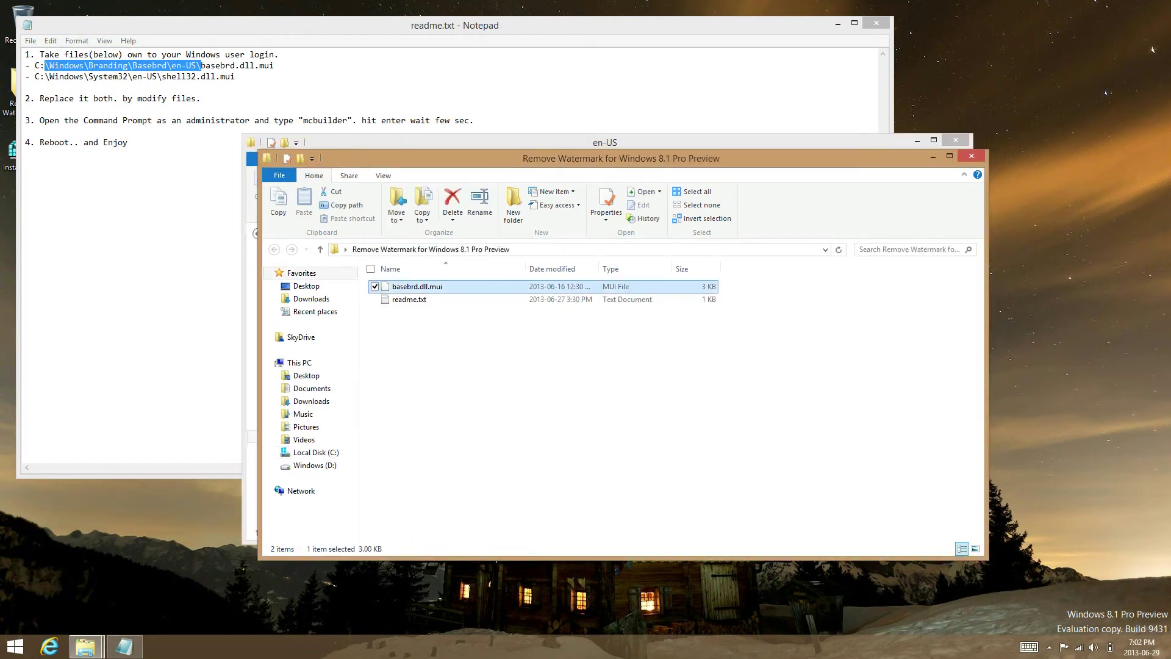
{"action": "left_click_drag", "start_coordinate": [421, 286], "coordinate": [788, 140]}
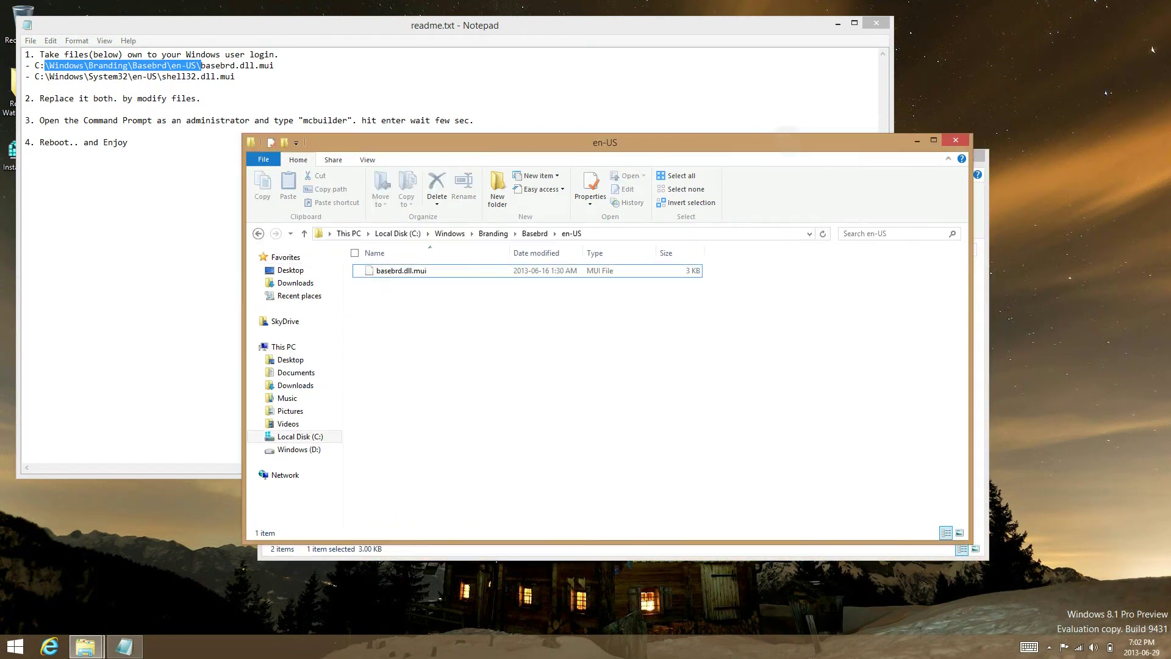
{"action": "left_click", "coordinate": [568, 245]}
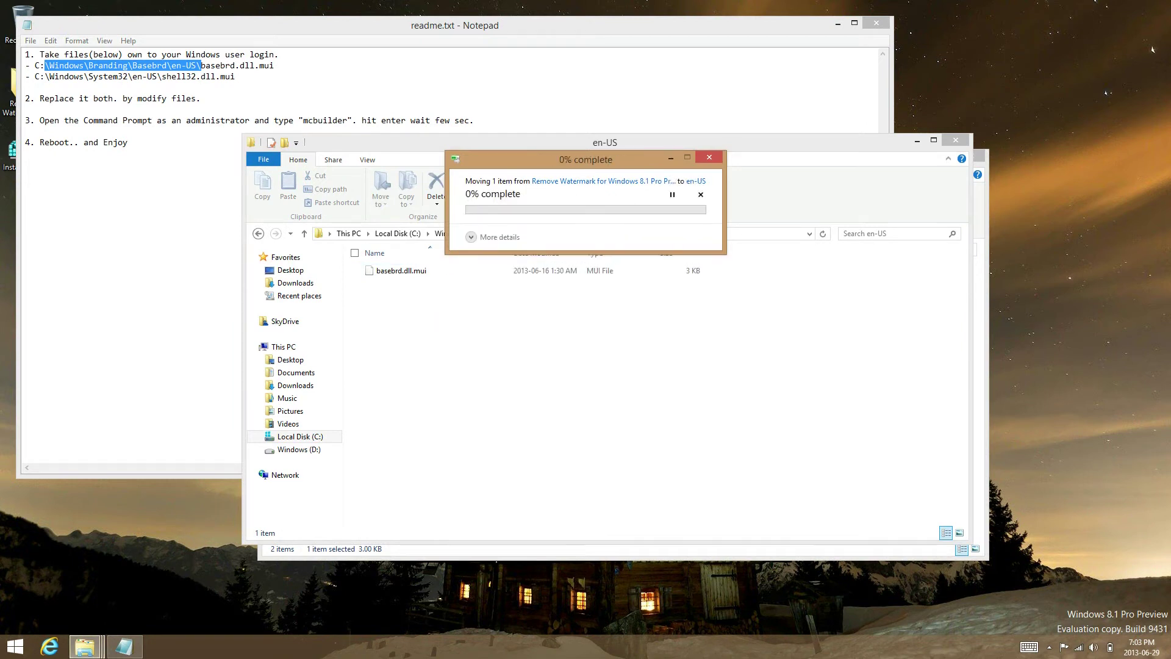
{"action": "left_click", "coordinate": [551, 242]}
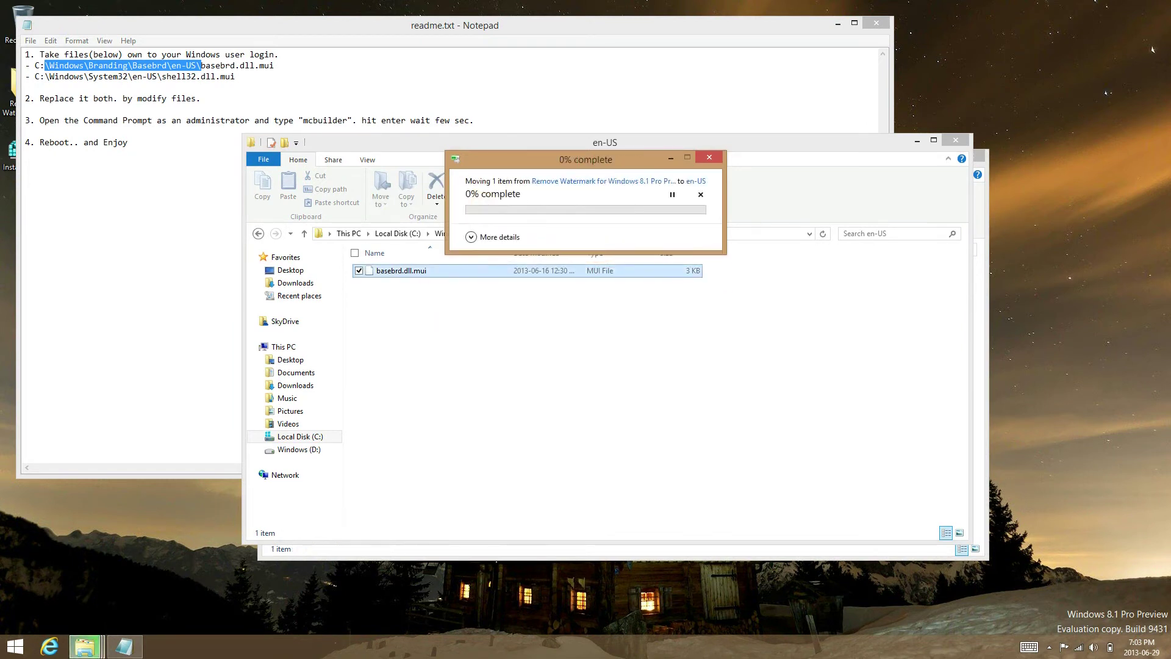
Step: Close the en-US and Remove Watermark folder windows, keeping one copy of readme.txt open
{"action": "key", "text": "alt+F4"}
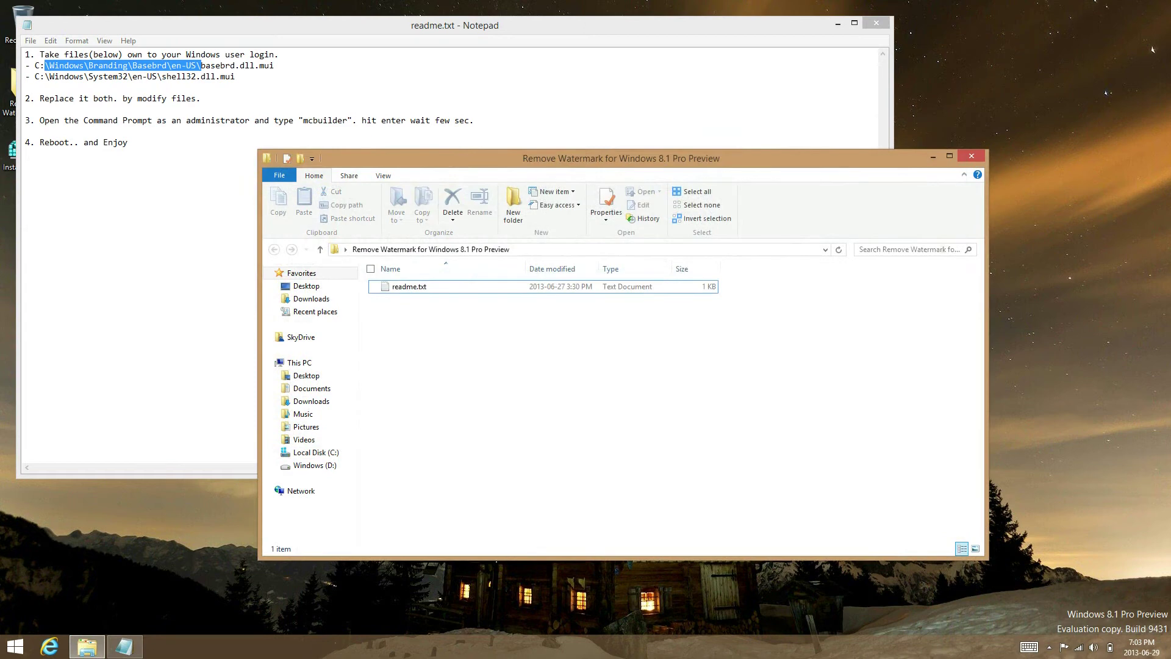
{"action": "double_click", "coordinate": [619, 287]}
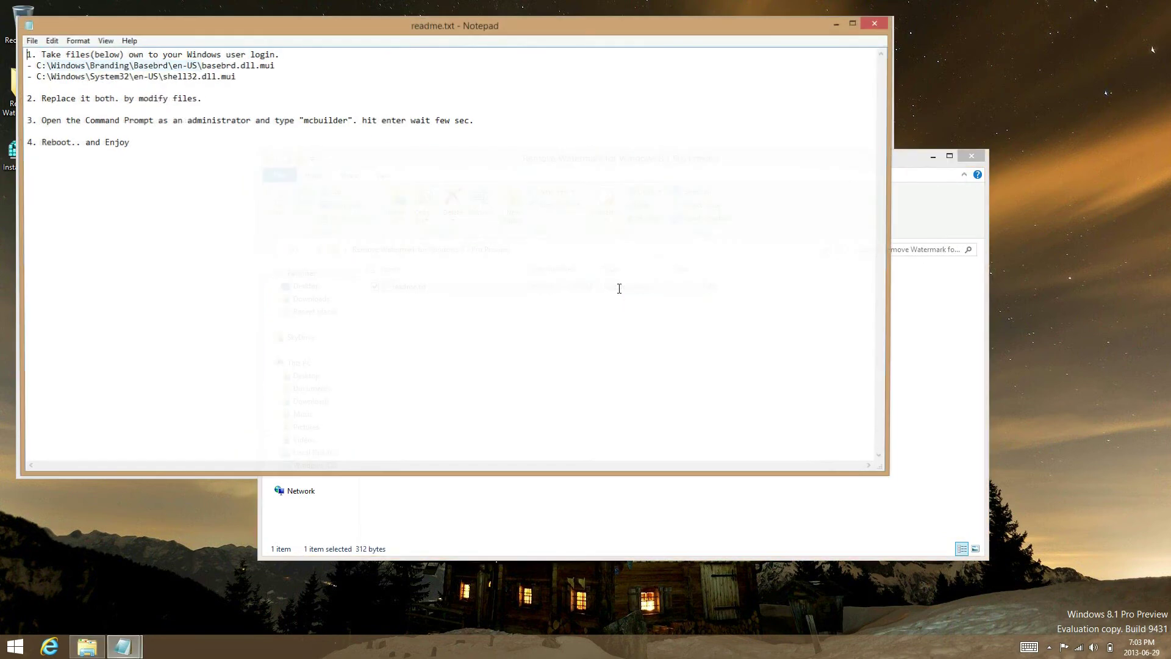
{"action": "left_click", "coordinate": [876, 22]}
{"action": "left_click", "coordinate": [976, 154]}
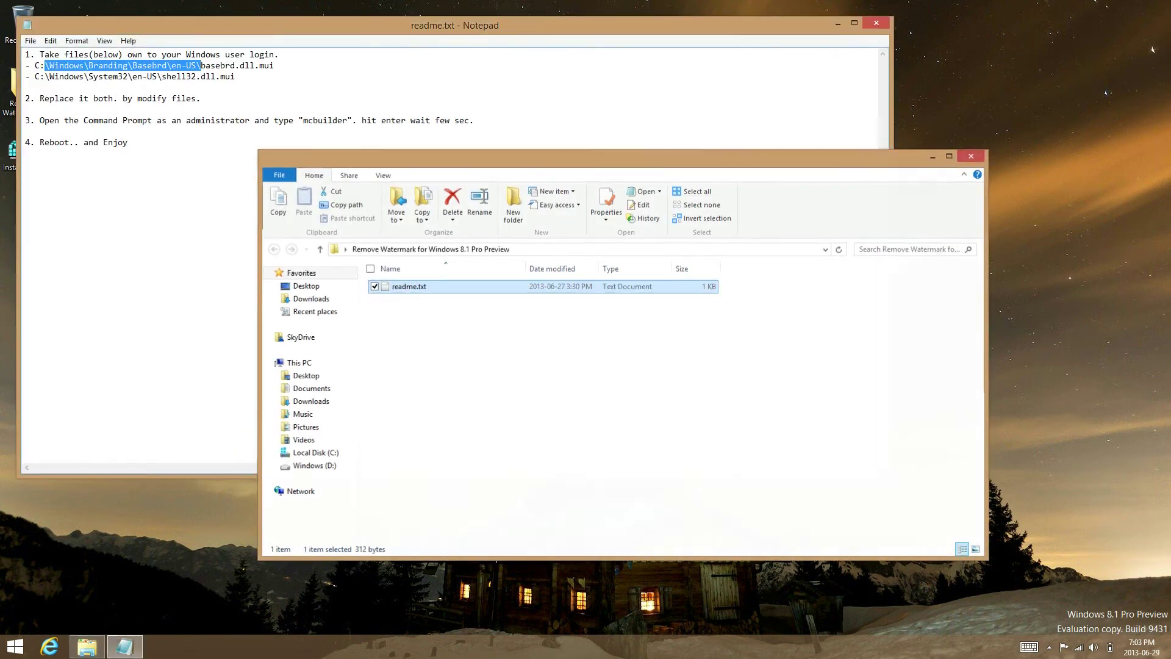
Step: Find Command Prompt in the full apps list and run it as administrator
{"action": "key", "text": "super"}
{"action": "mouse_move", "coordinate": [1168, 5]}
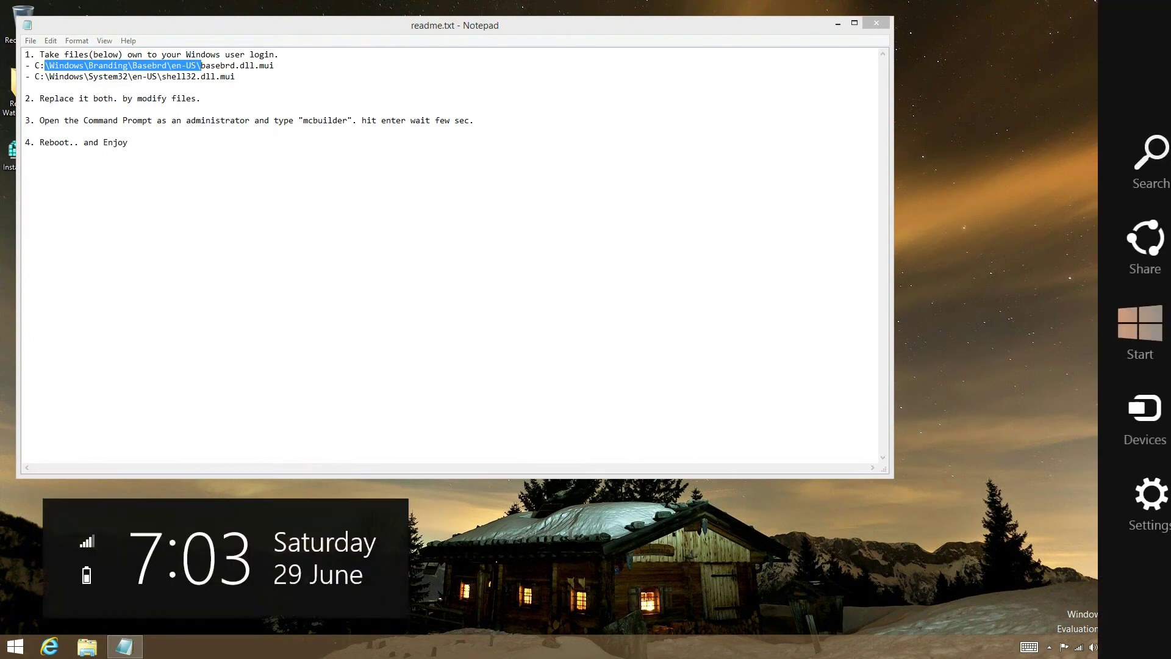
{"action": "left_click", "coordinate": [1134, 333]}
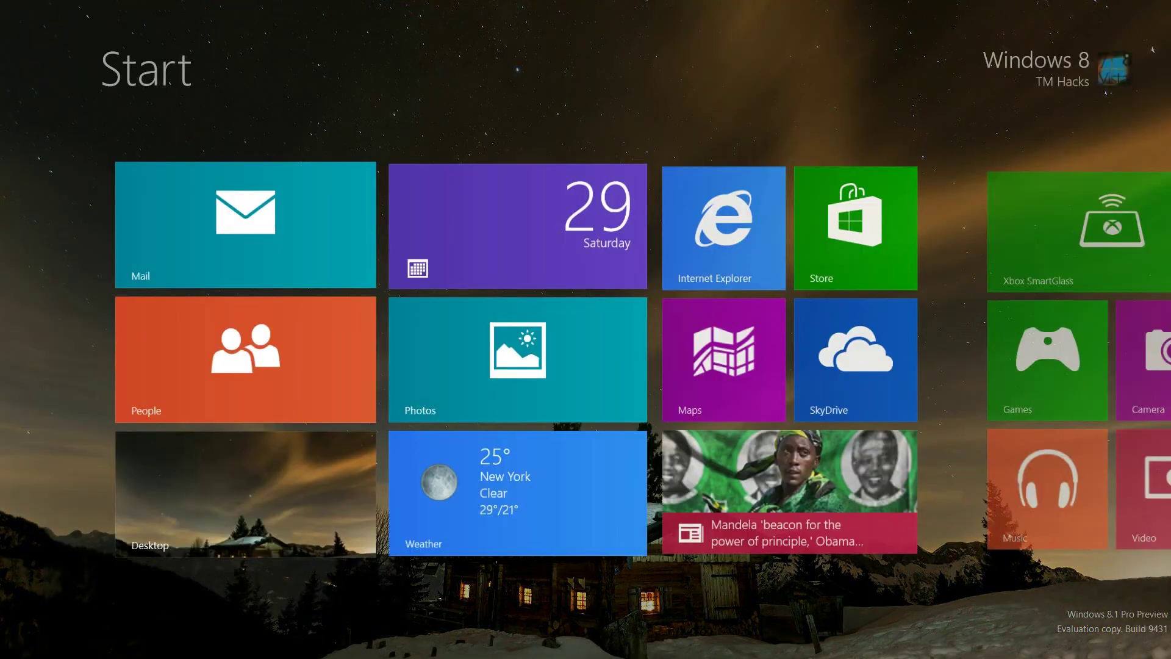
{"action": "left_click_drag", "start_coordinate": [585, 488], "coordinate": [585, 182]}
{"action": "scroll", "coordinate": [586, 366], "scroll_direction": "down", "scroll_amount": 5}
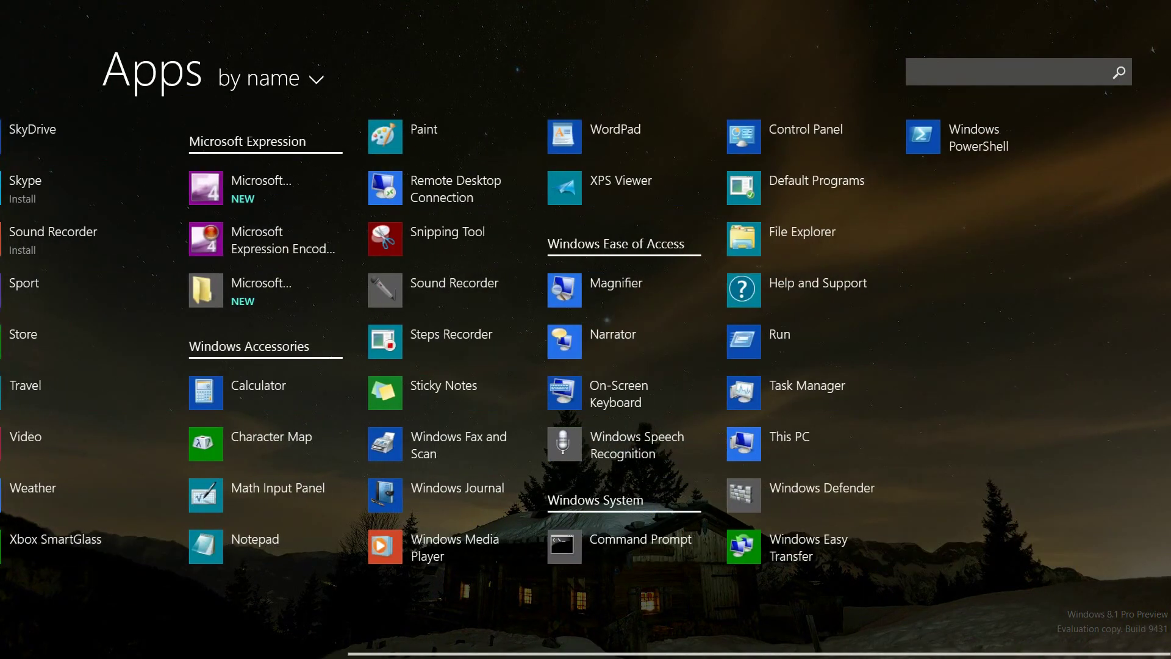
{"action": "right_click", "coordinate": [622, 545]}
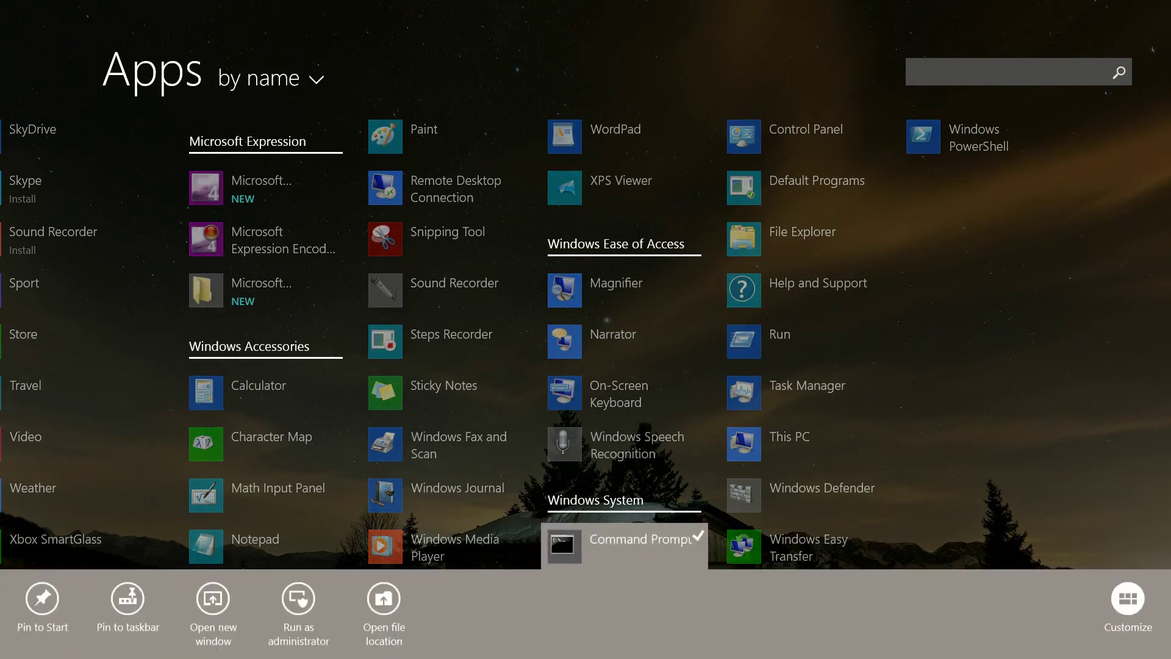
{"action": "left_click", "coordinate": [299, 599]}
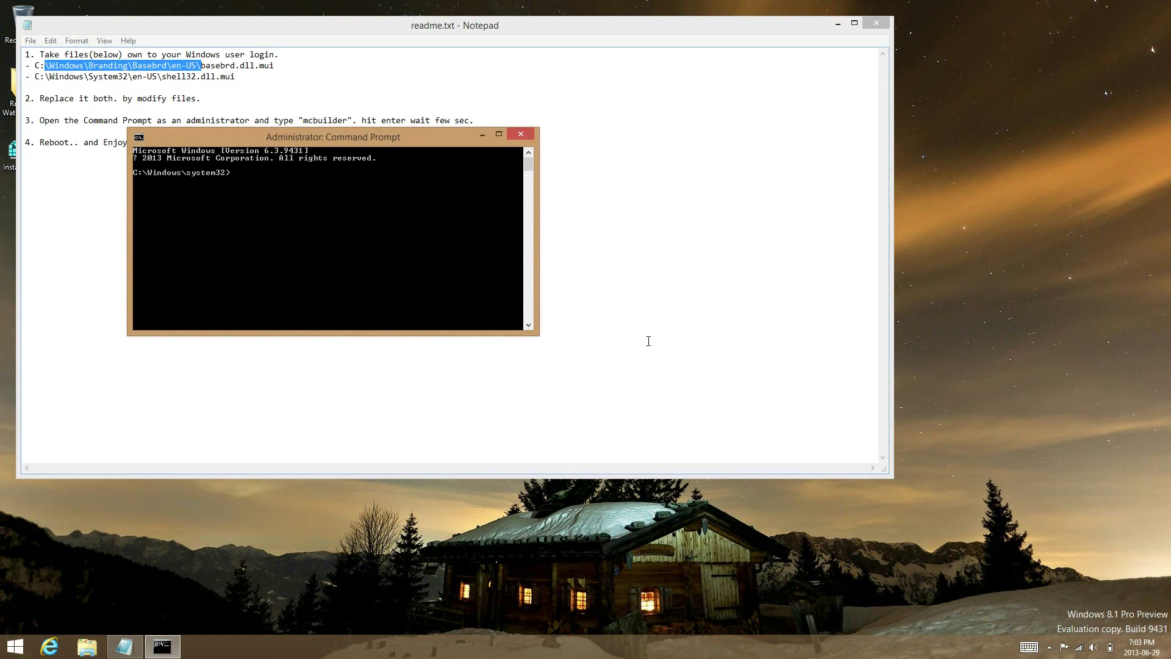
Step: Run the mcbuilder command in the administrator Command Prompt
{"action": "left_click", "coordinate": [1029, 646]}
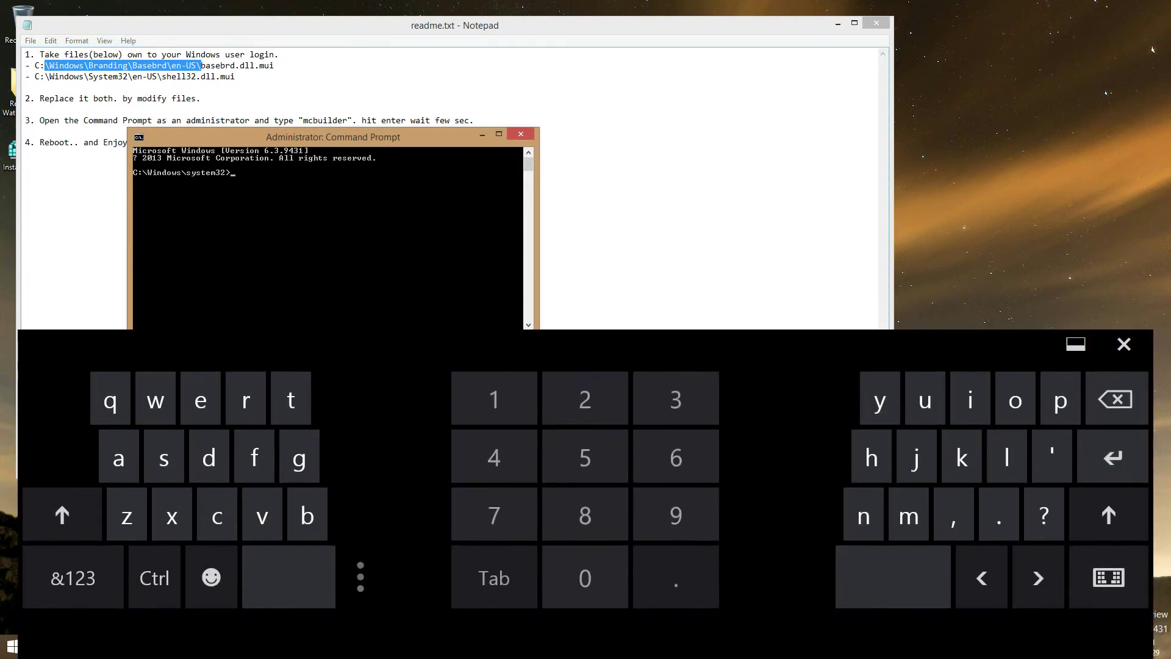
{"action": "type", "text": "mcbuilder"}
{"action": "key", "text": "Return"}
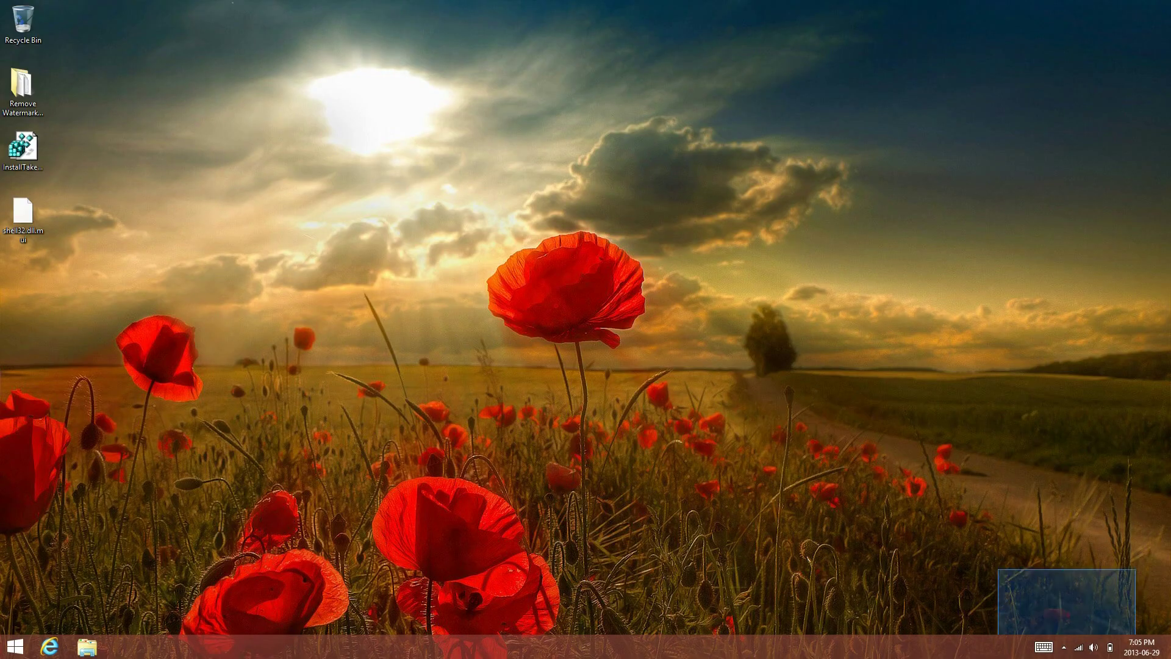
Step: Check the Start screen for the watermark and return to the desktop
{"action": "key", "text": "super+c"}
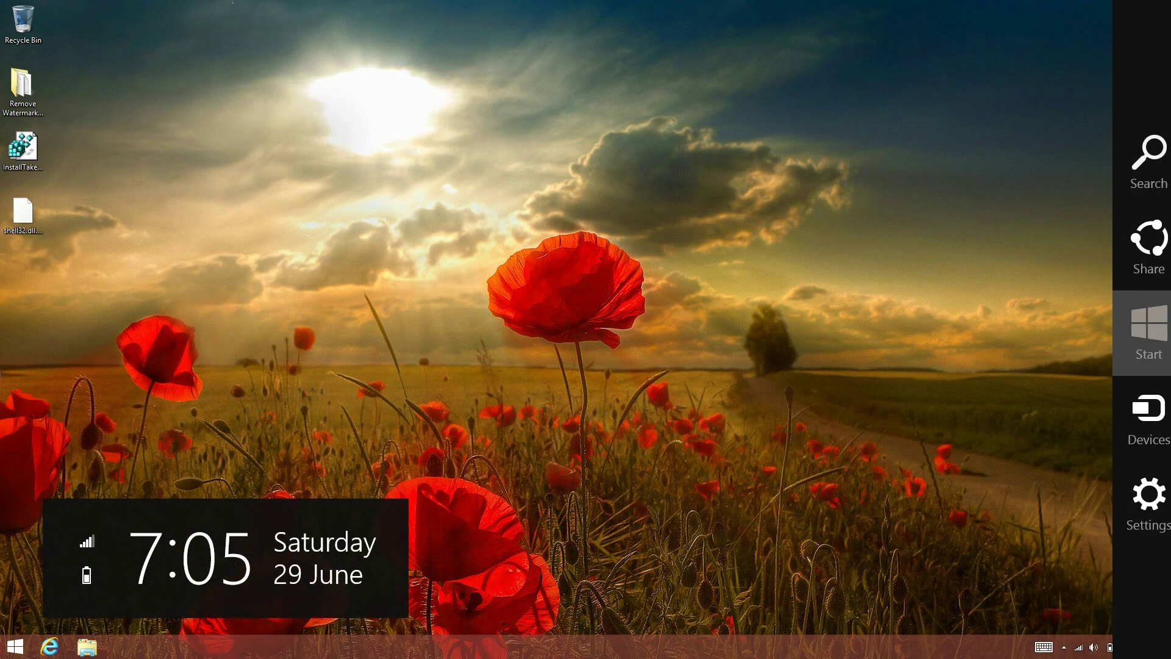
{"action": "left_click", "coordinate": [1135, 330]}
{"action": "key", "text": "super"}
Step: View the Personalization and System windows to check the Windows edition details, and close both
{"action": "key", "text": "super+c"}
{"action": "key", "text": "super+i"}
{"action": "left_click", "coordinate": [953, 167]}
{"action": "key", "text": "super+c"}
{"action": "left_click", "coordinate": [1134, 503]}
{"action": "left_click", "coordinate": [931, 210]}
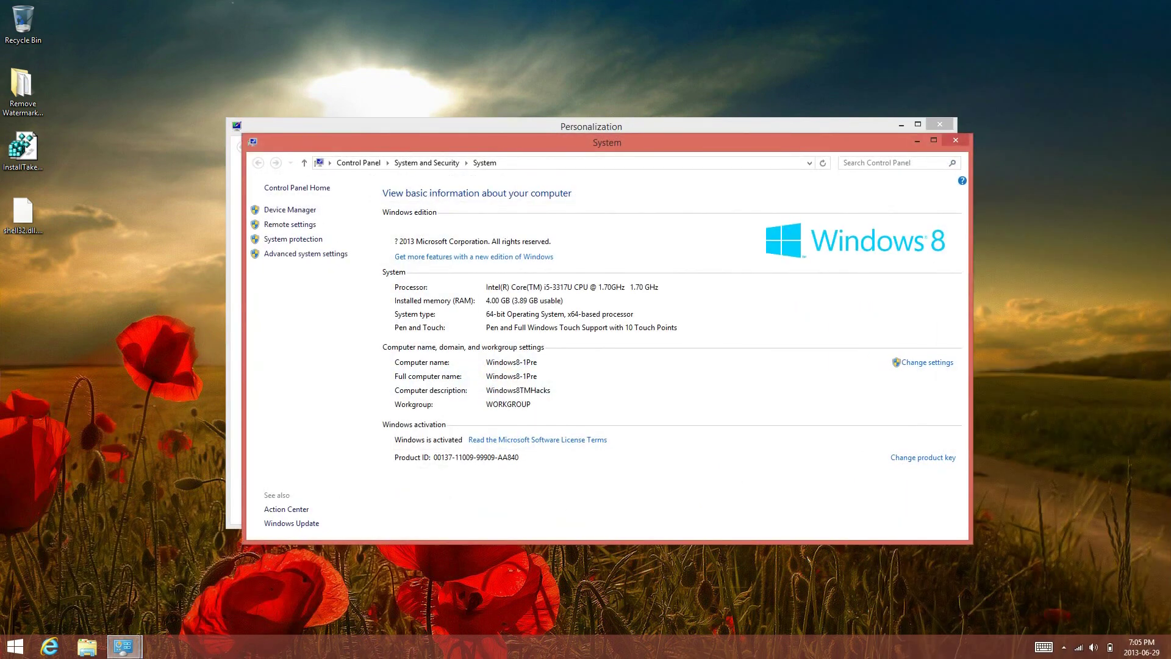
{"action": "left_click", "coordinate": [956, 140]}
{"action": "left_click", "coordinate": [940, 124]}
{"action": "left_click_drag", "start_coordinate": [885, 250], "coordinate": [1020, 328]}
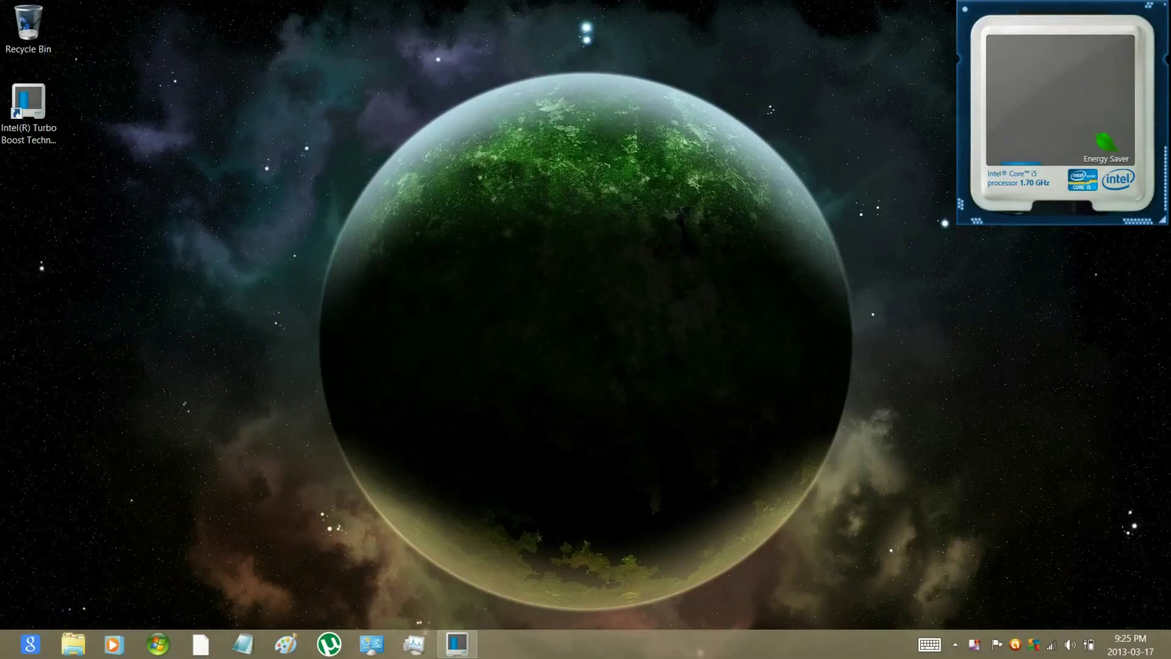
Step: Switch to Internet Explorer and write the comment "Hey can you upload a video on how to..." on the Windows8TMHacks channel's Discussion page
{"action": "left_click_drag", "start_coordinate": [1, 311], "coordinate": [495, 301]}
{"action": "left_click", "coordinate": [366, 309]}
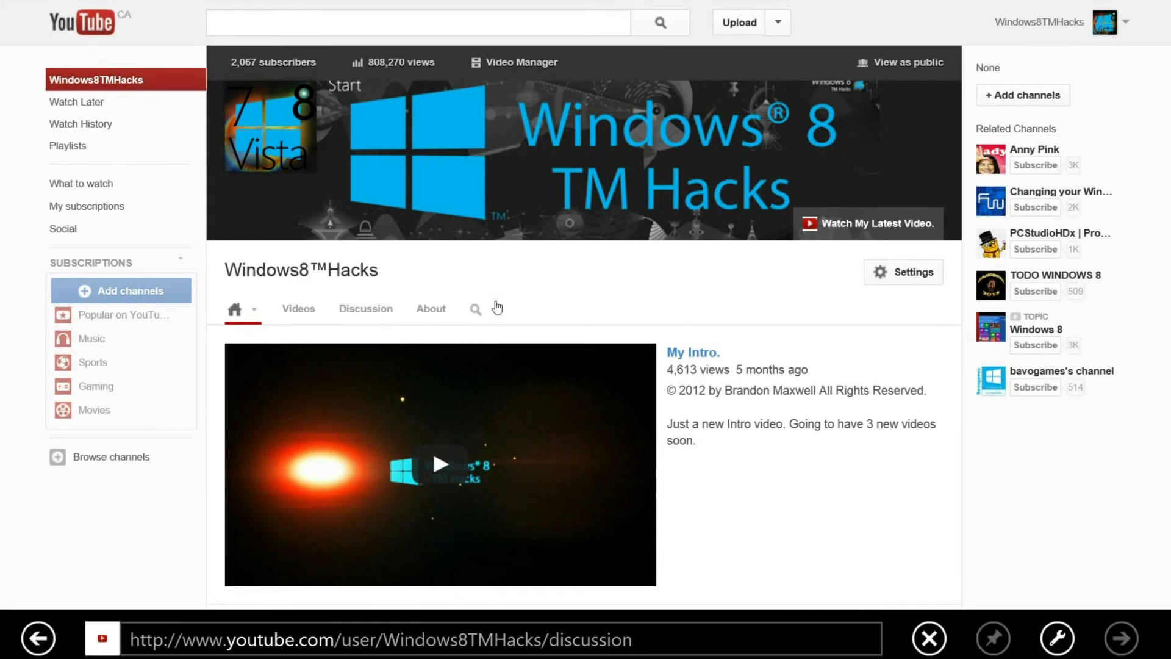
{"action": "left_click", "coordinate": [503, 366]}
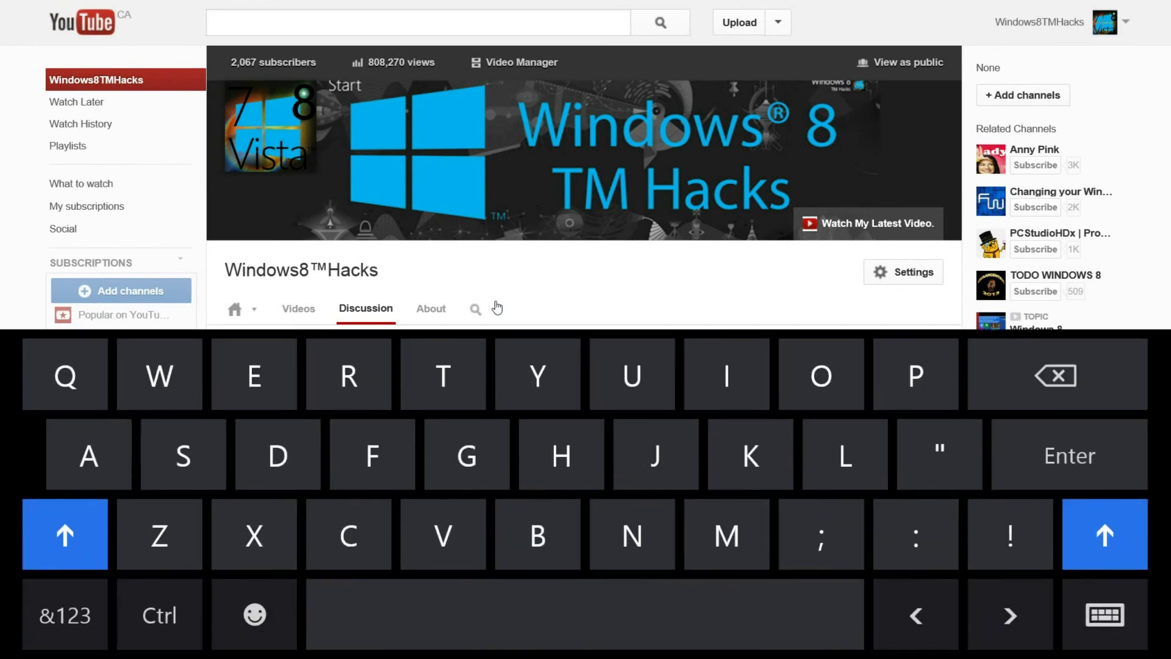
{"action": "type", "text": "Hey can you upload a video on"}
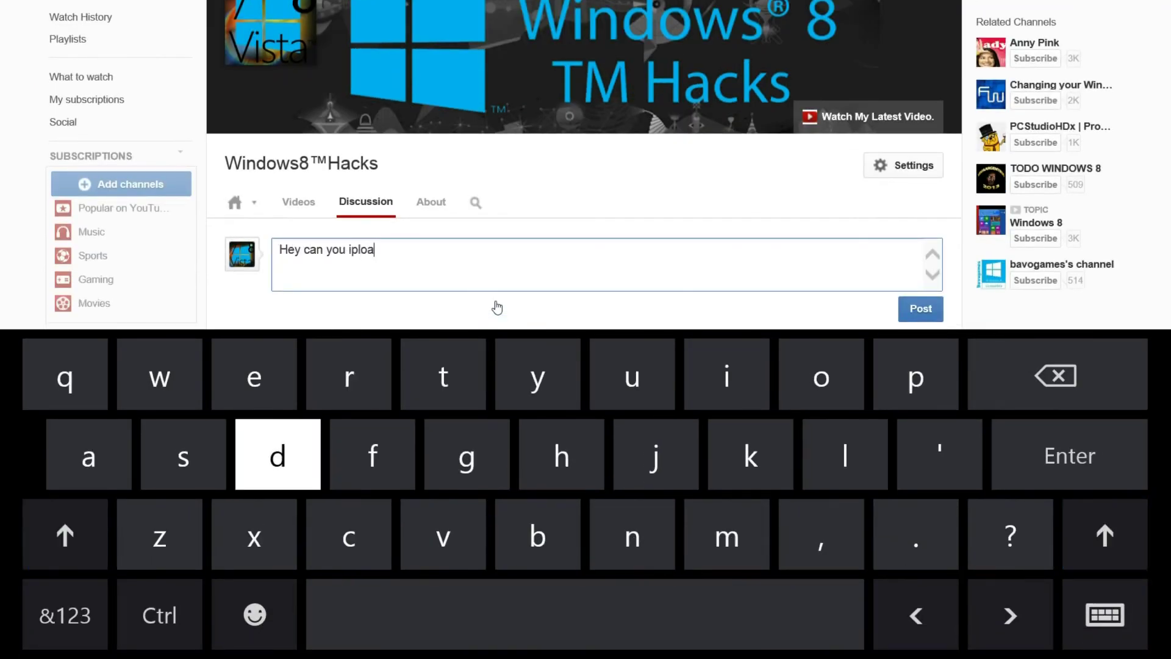
{"action": "type", "text": " how to..."}
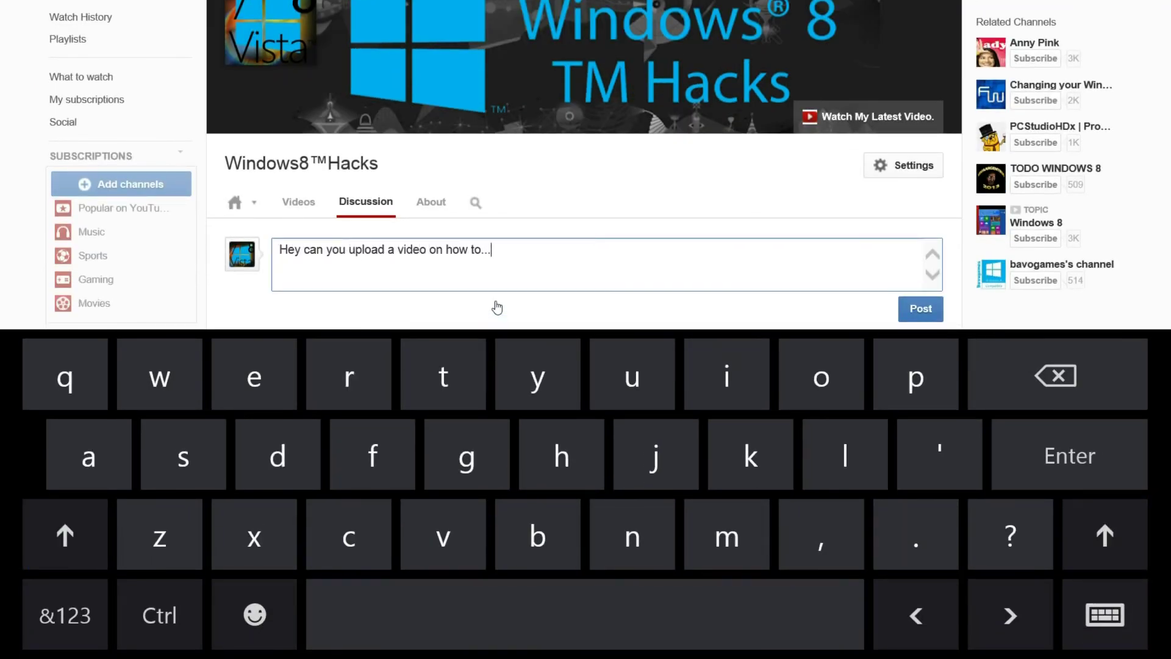